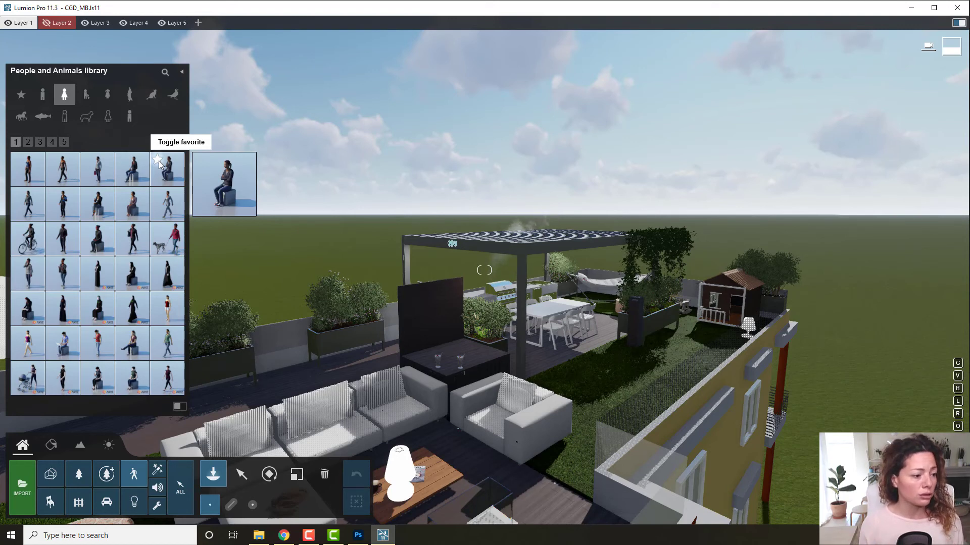
# Place the Woman Asian 0002 Walk figure on the pergola deck, at the near end of the dining table
pyautogui.click(171, 348)
pyautogui.click(605, 387)
pyautogui.press('w')
pyautogui.moveTo(605, 387); pyautogui.dragTo(574, 374, button='right')
pyautogui.press('s')
pyautogui.press('w')
pyautogui.press('s')
pyautogui.press('w')
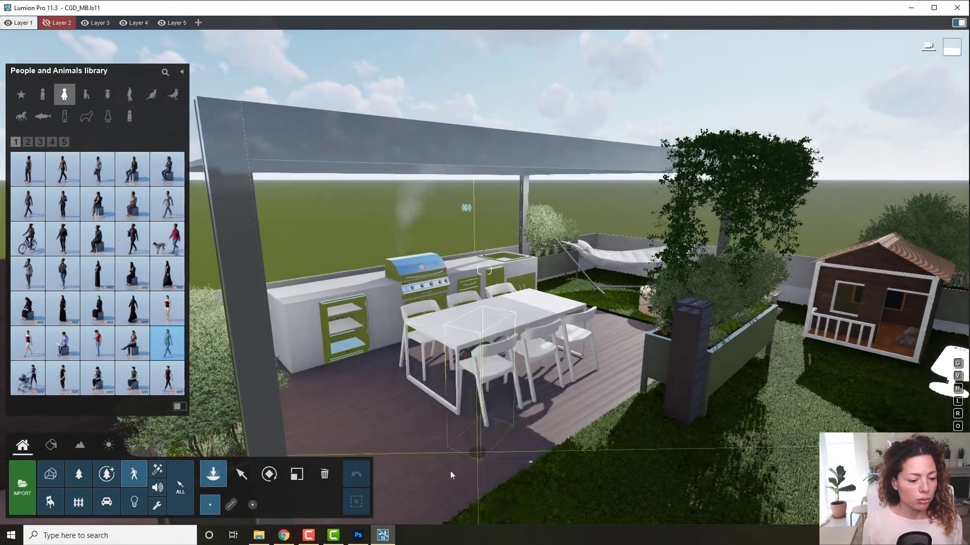
pyautogui.click(450, 470)
# Rotate the woman so she faces out of the pergola toward the lawn
pyautogui.click(270, 474)
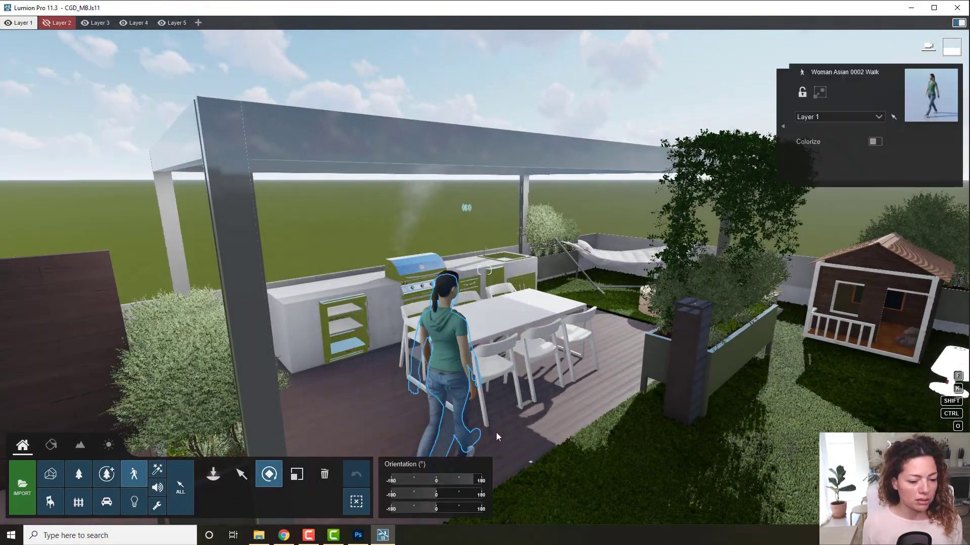
pyautogui.moveTo(496, 432); pyautogui.dragTo(533, 420, button='right')
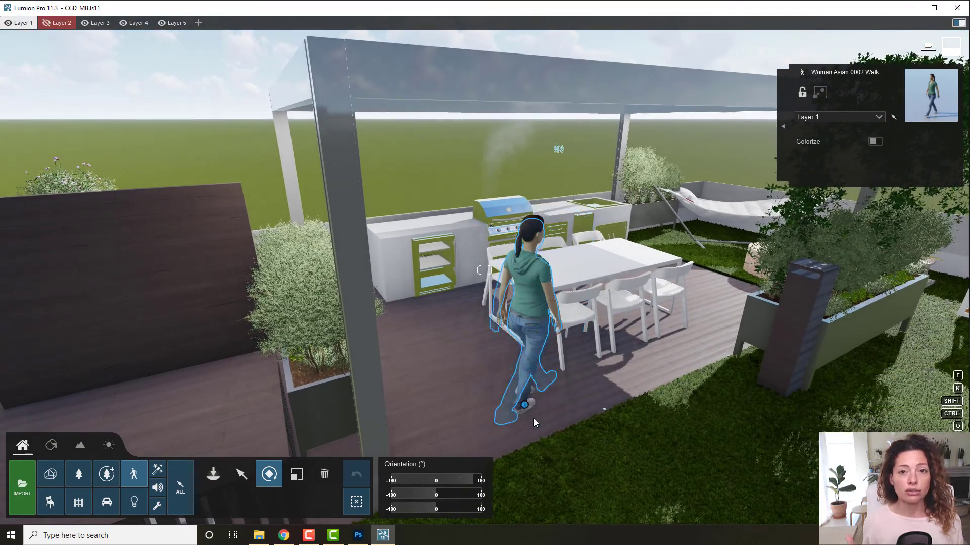
pyautogui.moveTo(525, 408)
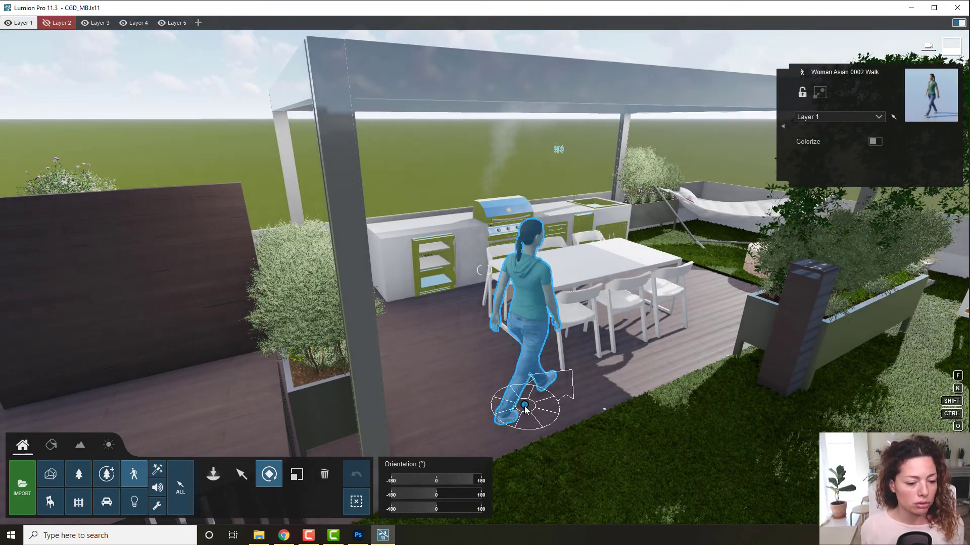
pyautogui.moveTo(525, 408); pyautogui.dragTo(517, 433)
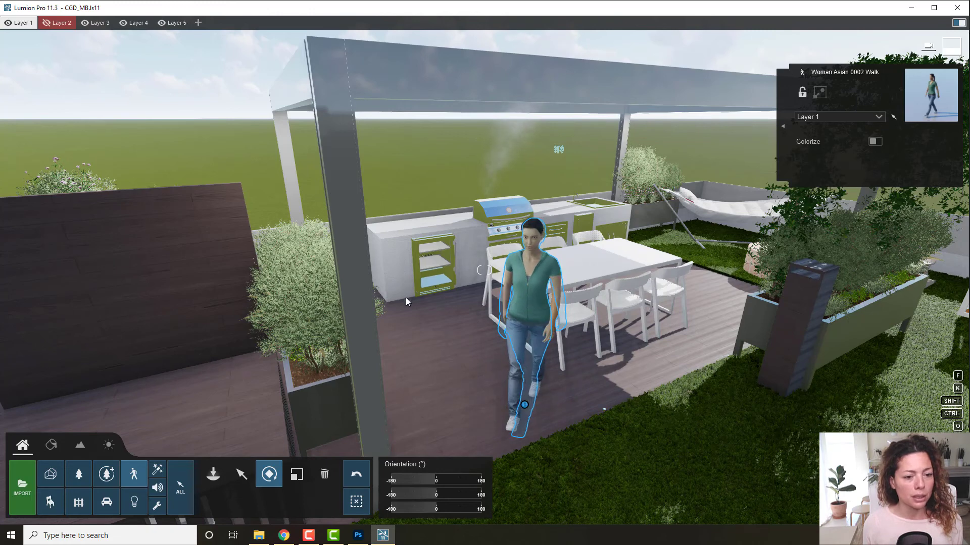
# Turn on Colorize for the woman and set her colour to bright red, #ff0808
pyautogui.click(875, 141)
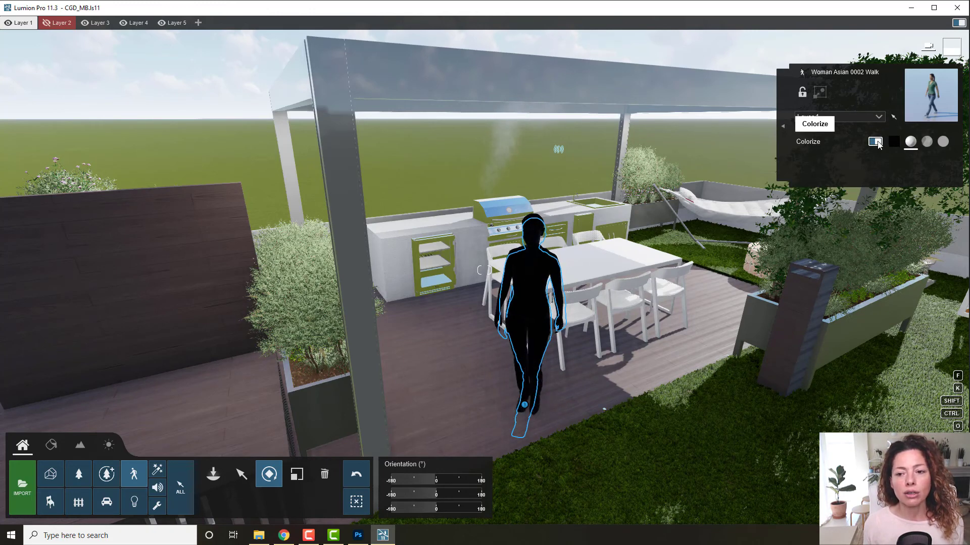
pyautogui.click(894, 143)
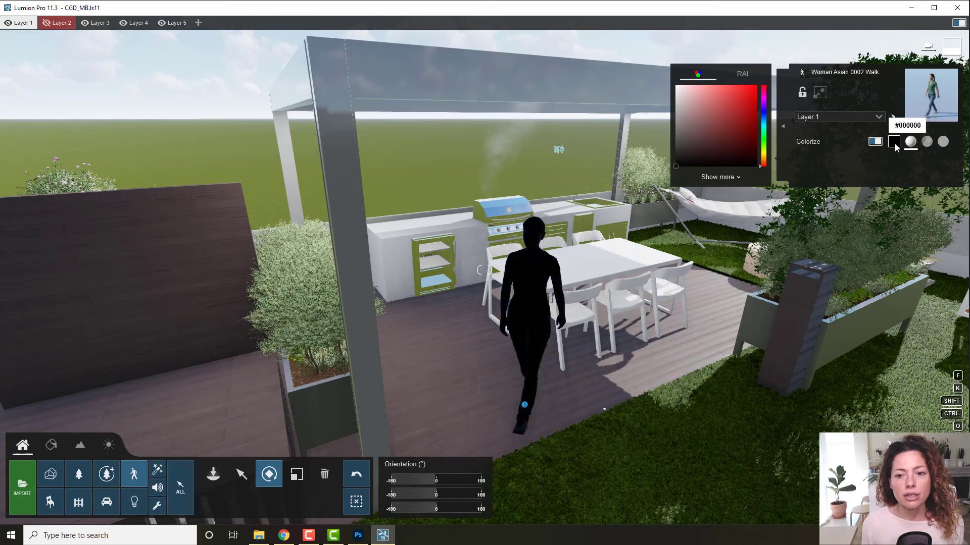
pyautogui.click(749, 93)
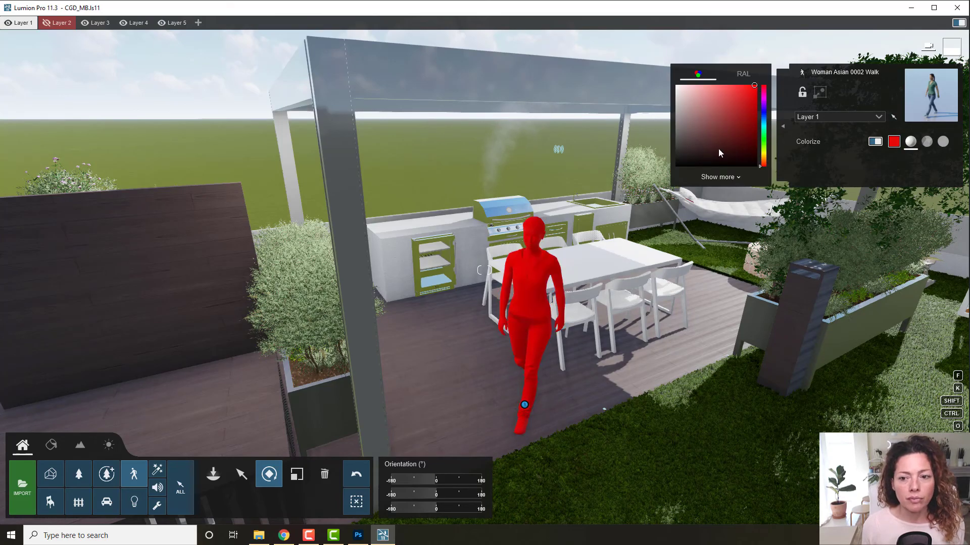
pyautogui.moveTo(676, 227); pyautogui.dragTo(672, 253, button='right')
pyautogui.press('w')
pyautogui.moveTo(485, 246)
pyautogui.mouseDown(button='right')
pyautogui.moveTo(509, 244)
pyautogui.moveTo(485, 313)
pyautogui.mouseUp(button='right')
pyautogui.press('w')
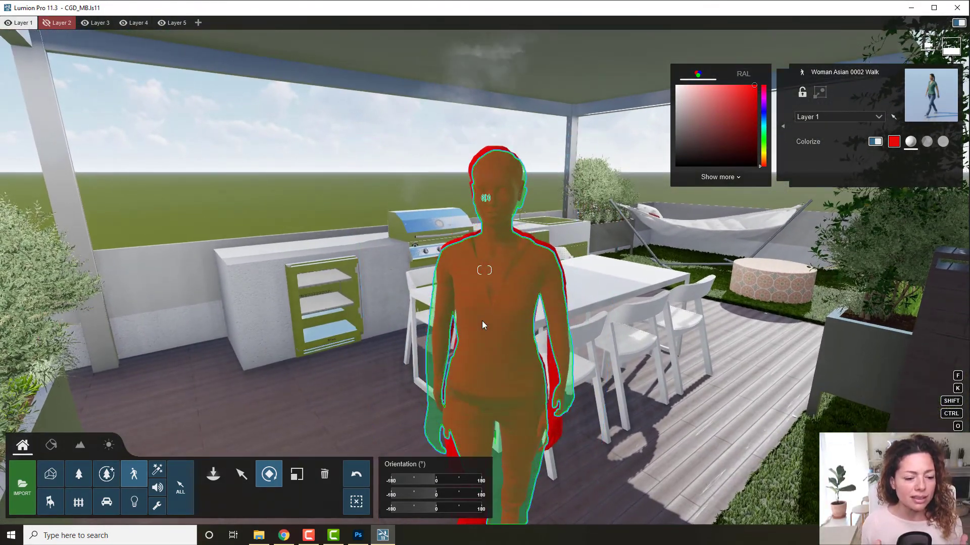
# Try the Polygon style and the last remaining colorize style on the woman, and return to Shaded
pyautogui.click(928, 143)
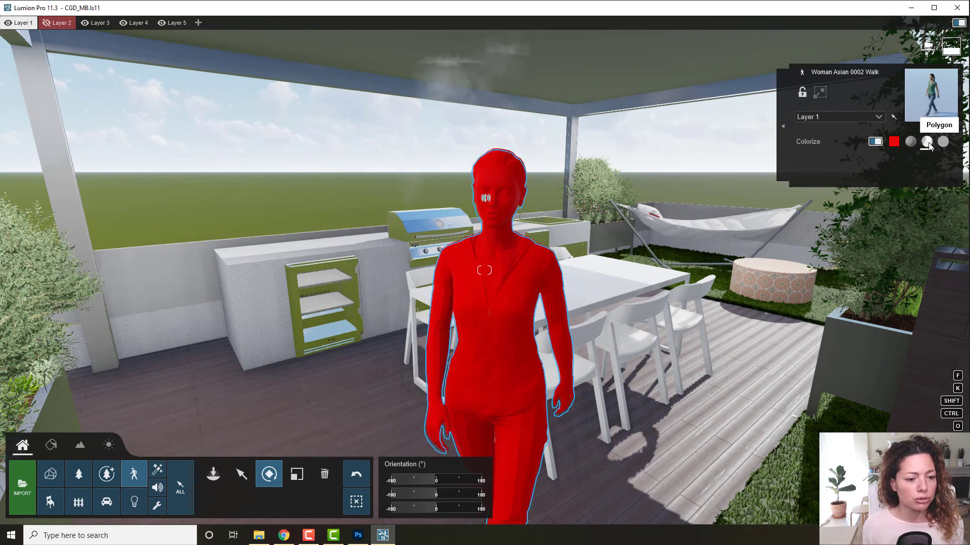
pyautogui.click(942, 143)
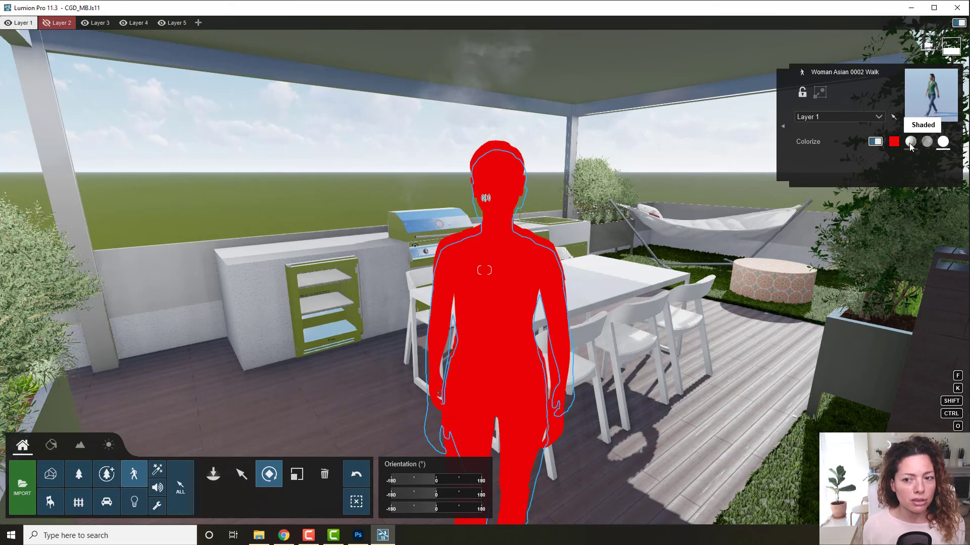
pyautogui.click(910, 143)
# Change the woman's colorize colour from the picker to a neutral medium grey
pyautogui.moveTo(911, 146)
pyautogui.mouseDown(button='right')
pyautogui.moveTo(884, 147)
pyautogui.moveTo(894, 144)
pyautogui.mouseUp(button='right')
pyautogui.click(894, 142)
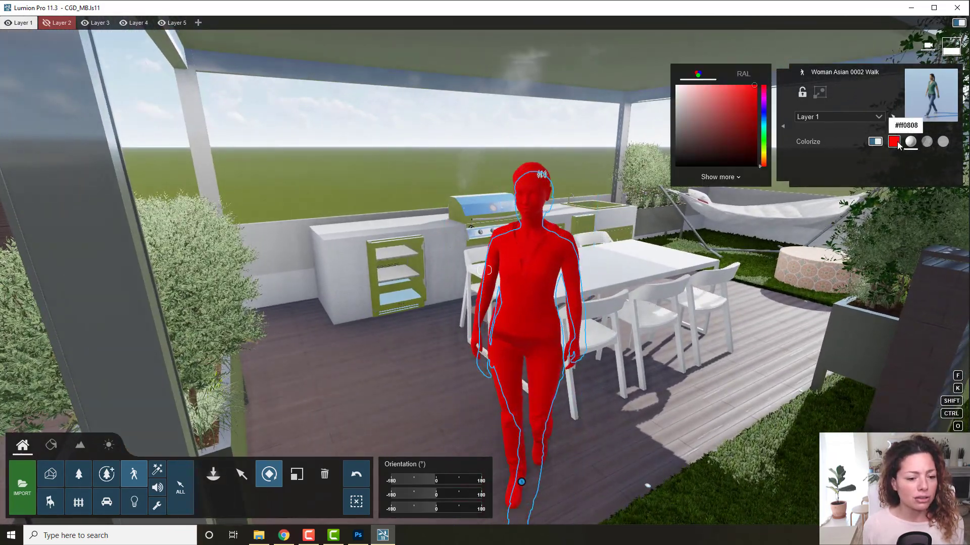
pyautogui.moveTo(733, 141); pyautogui.dragTo(675, 125)
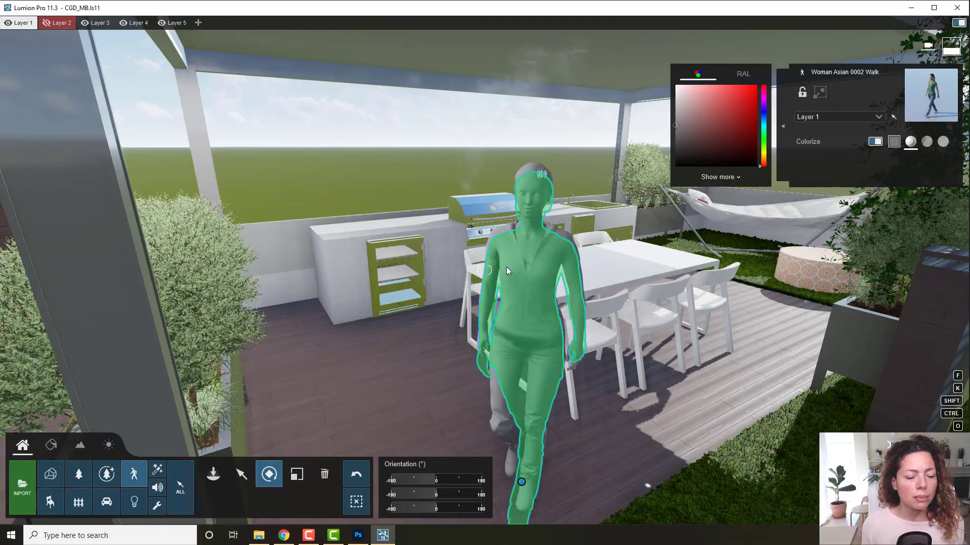
# Examine from a distance and from above how the grey figure reads within the whole terrace
pyautogui.scroll(-5, 506, 267)
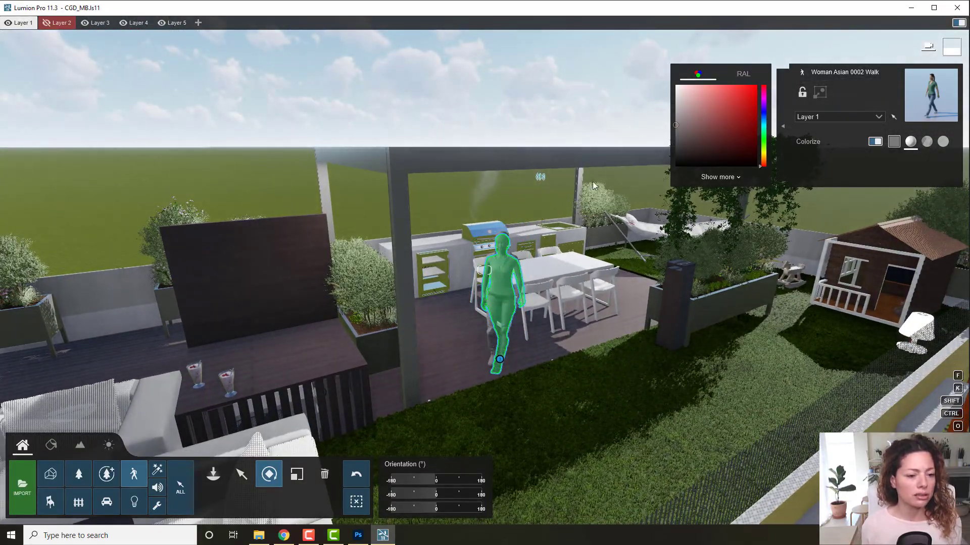
pyautogui.scroll(-5, 593, 186)
pyautogui.moveTo(593, 186); pyautogui.dragTo(617, 218, button='right')
pyautogui.scroll(4, 593, 186)
pyautogui.scroll(-4, 605, 199)
pyautogui.scroll(2, 615, 215)
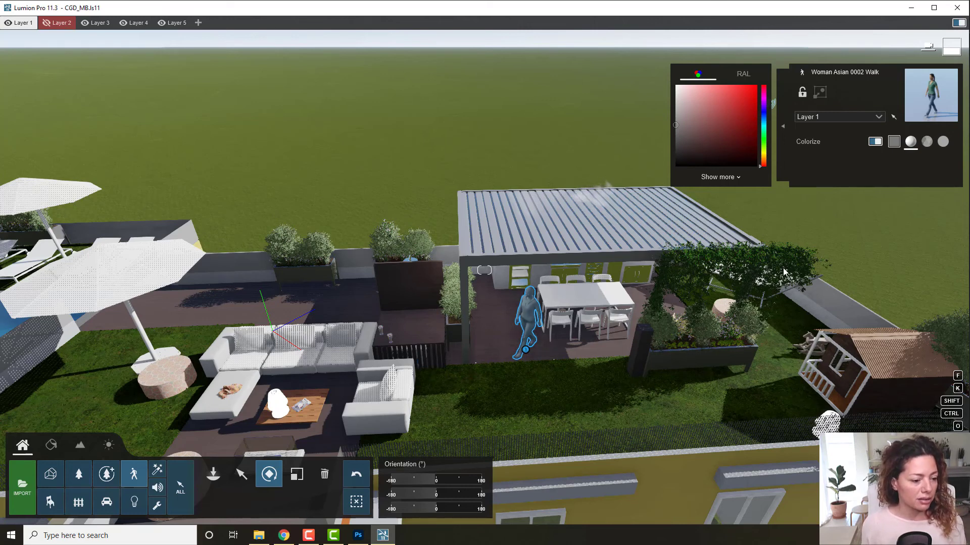
pyautogui.moveTo(566, 302)
pyautogui.mouseDown(button='right')
pyautogui.moveTo(601, 300)
pyautogui.moveTo(565, 301)
pyautogui.mouseUp(button='right')
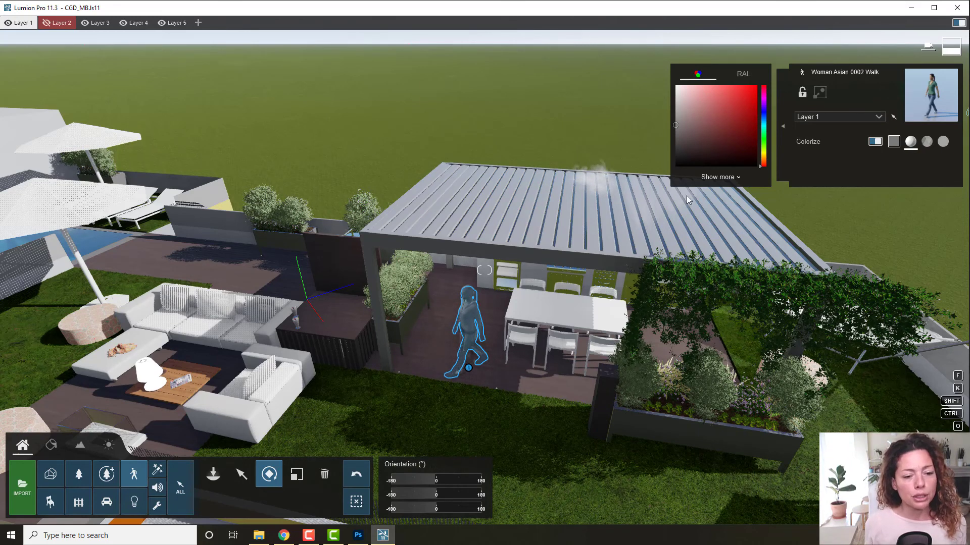
pyautogui.moveTo(749, 116); pyautogui.dragTo(682, 153, button='right')
# Darken the woman's colorize colour to a very dark neutral grey
pyautogui.scroll(5, 531, 311)
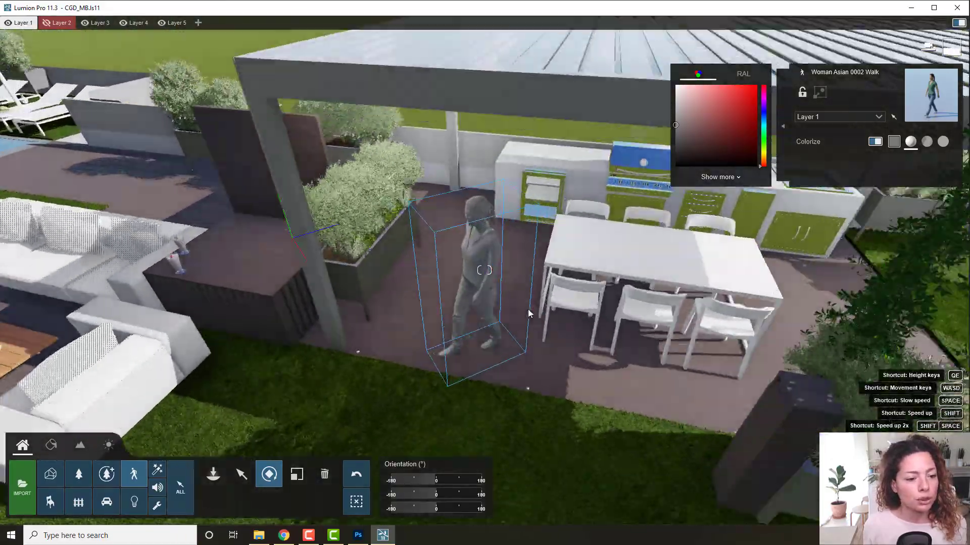
pyautogui.moveTo(530, 312); pyautogui.dragTo(502, 255, button='right')
pyautogui.press('w')
pyautogui.press('s')
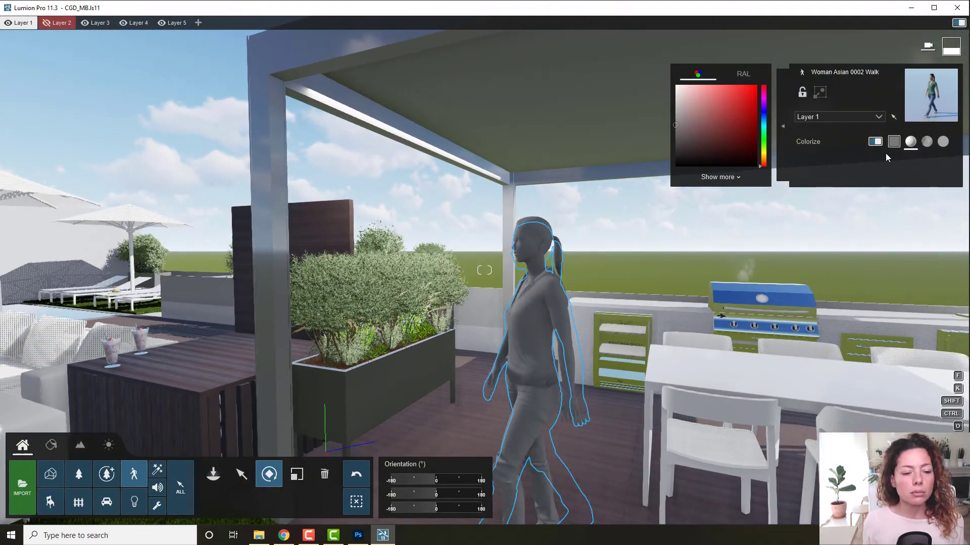
pyautogui.moveTo(688, 142); pyautogui.dragTo(667, 150)
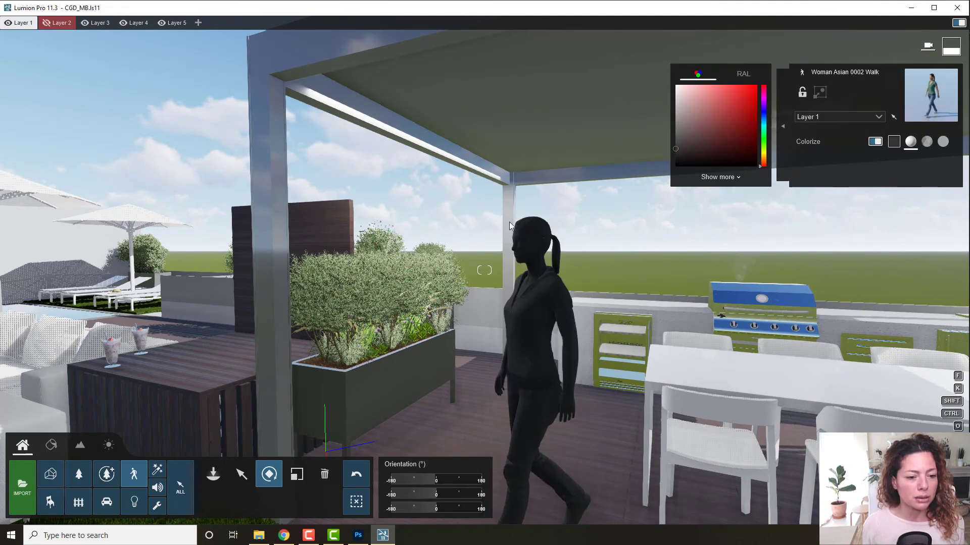
# Examine the dark figure from the far side of the lounge area and check its colorize style options
pyautogui.press('s')
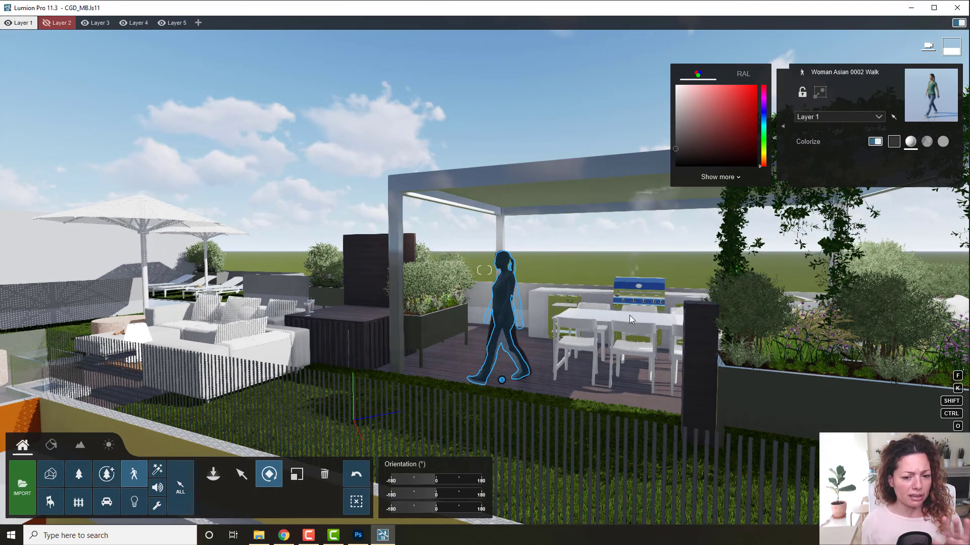
pyautogui.moveTo(629, 315); pyautogui.dragTo(324, 303, button='right')
pyautogui.press('s')
pyautogui.moveTo(484, 271); pyautogui.dragTo(545, 333, button='right')
pyautogui.press('w')
pyautogui.press('w')
pyautogui.press('s')
pyautogui.press('w')
pyautogui.moveTo(722, 265); pyautogui.dragTo(739, 262, button='right')
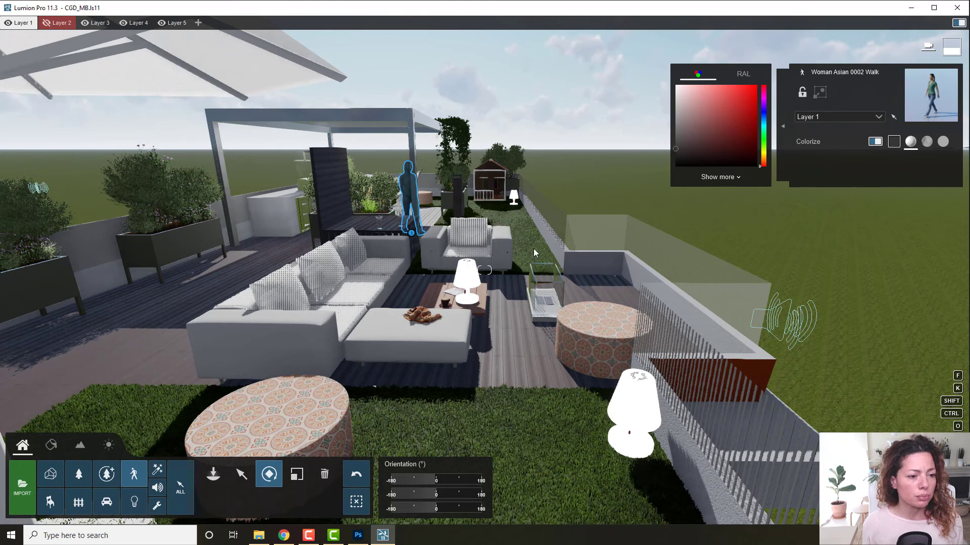
pyautogui.click(942, 143)
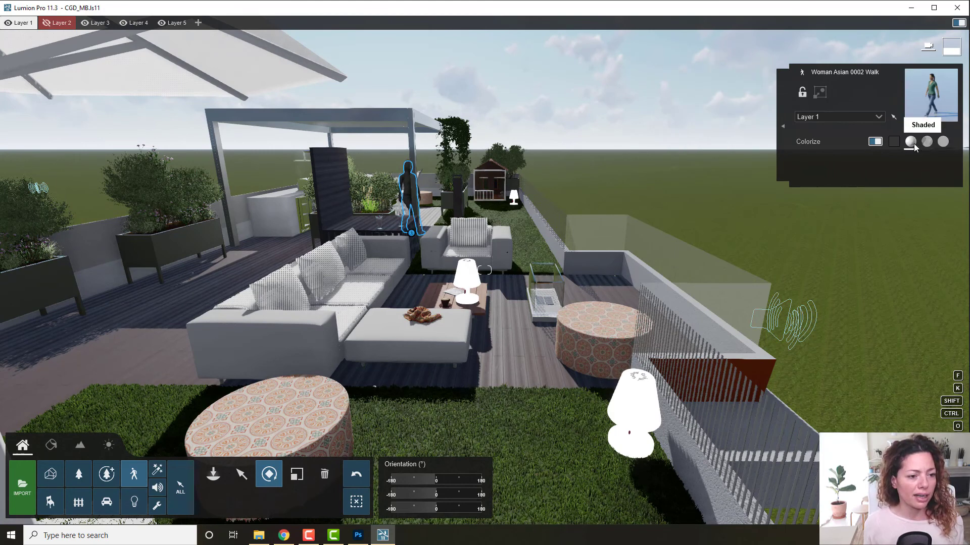
# Place the man african 0007 walk figure on the lounge deck, between the coffee table and the armchair
pyautogui.moveTo(518, 255); pyautogui.dragTo(378, 225, button='right')
pyautogui.press('w')
pyautogui.press('w')
pyautogui.press('s')
pyautogui.press('s')
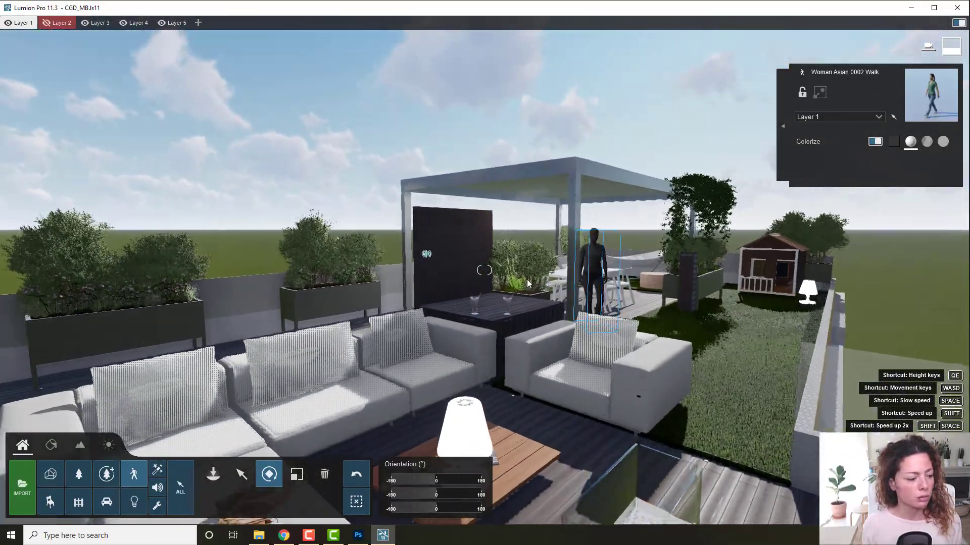
pyautogui.click(135, 477)
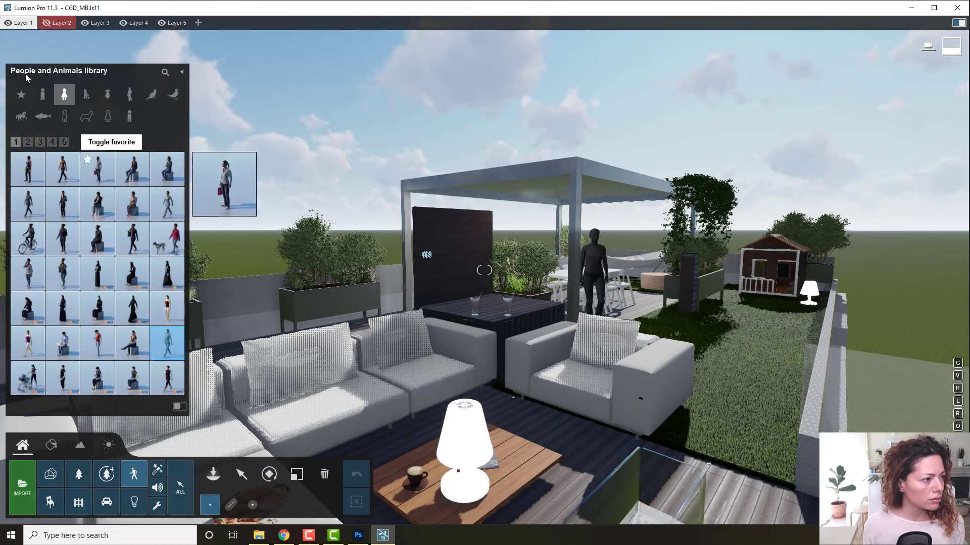
pyautogui.click(43, 96)
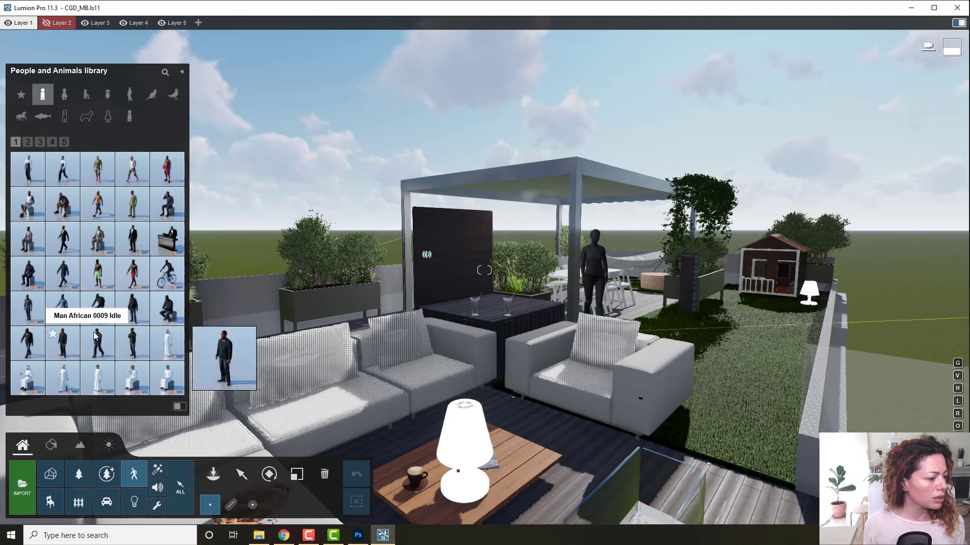
pyautogui.click(62, 309)
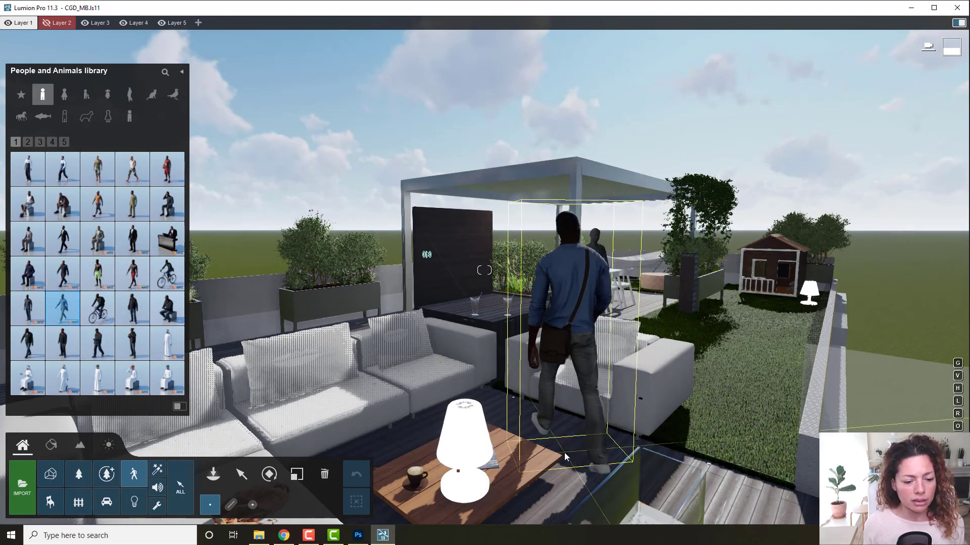
pyautogui.click(564, 452)
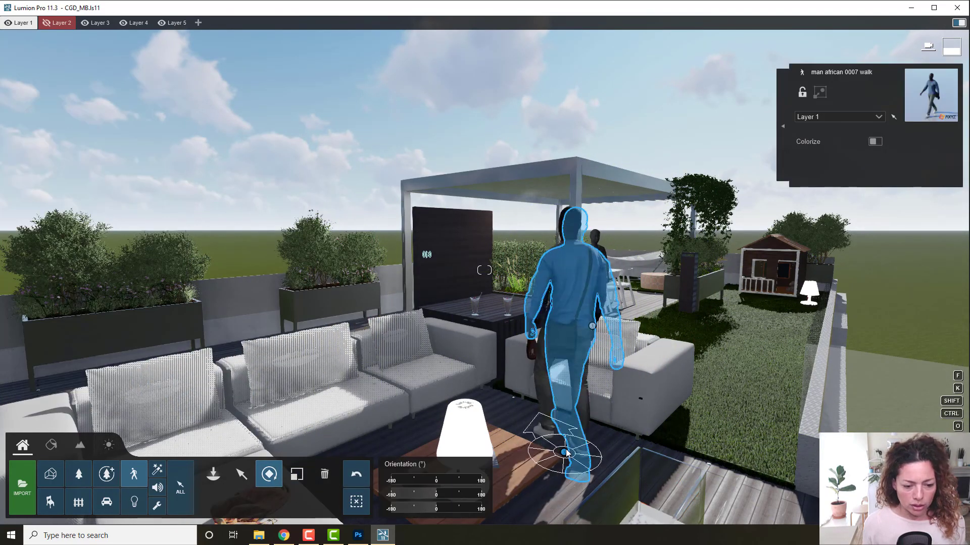
# Rotate the man so he faces away from the pergola, toward the front of the terrace
pyautogui.moveTo(564, 452); pyautogui.dragTo(575, 474)
pyautogui.press('s')
pyautogui.moveTo(576, 469); pyautogui.dragTo(500, 490, button='right')
pyautogui.press('w')
pyautogui.press('s')
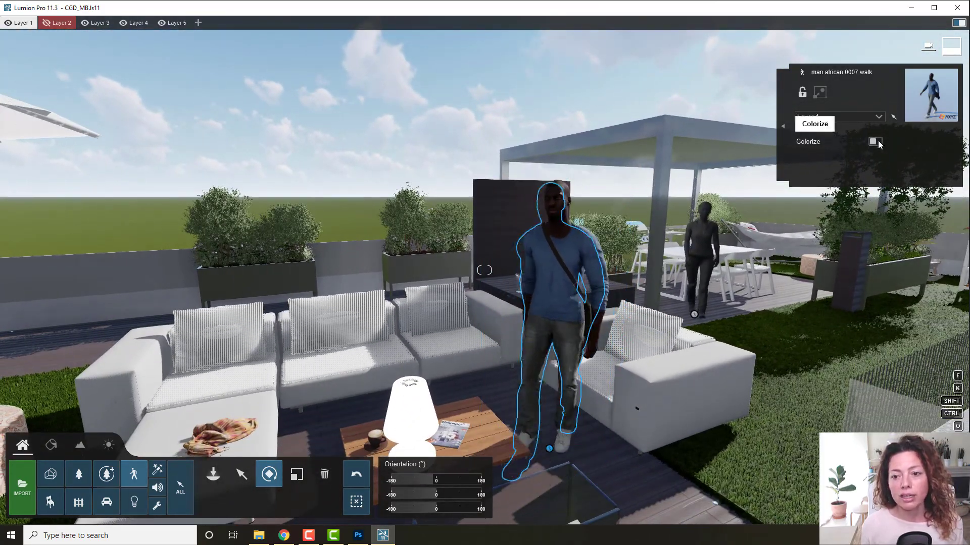
# Turn on Colorize for the man in the lounge area
pyautogui.click(876, 142)
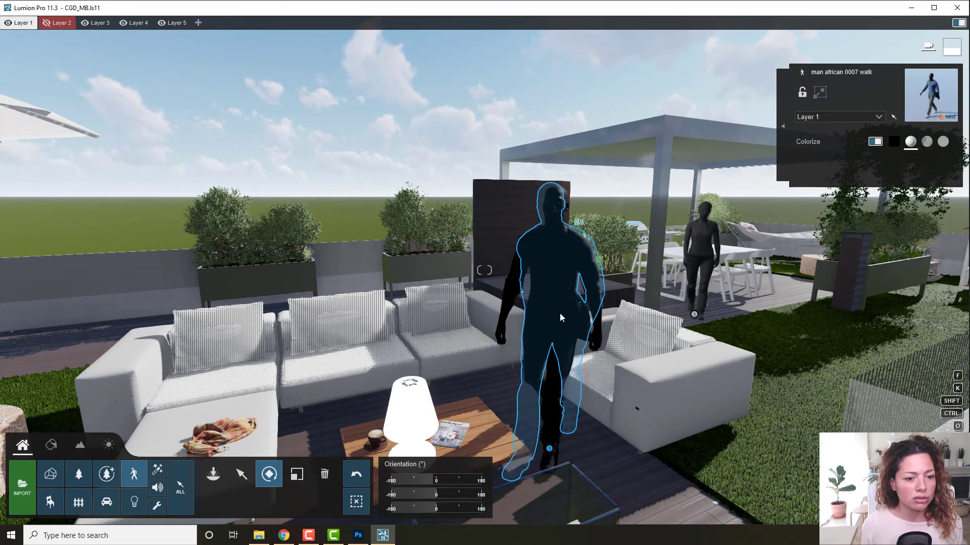
pyautogui.moveTo(543, 355); pyautogui.dragTo(647, 329, button='right')
pyautogui.press('w')
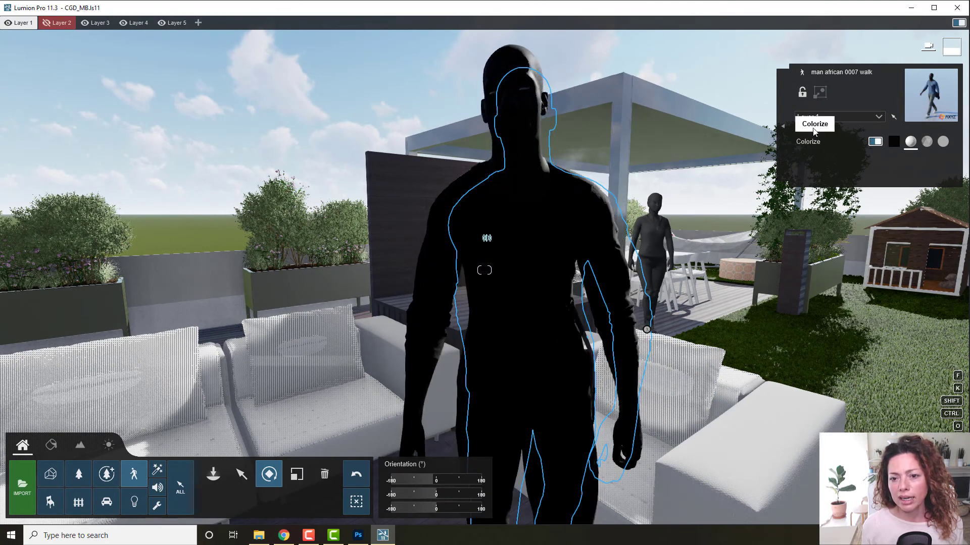
# Set the man's colorize colour to a bright, fully saturated yellow
pyautogui.click(893, 141)
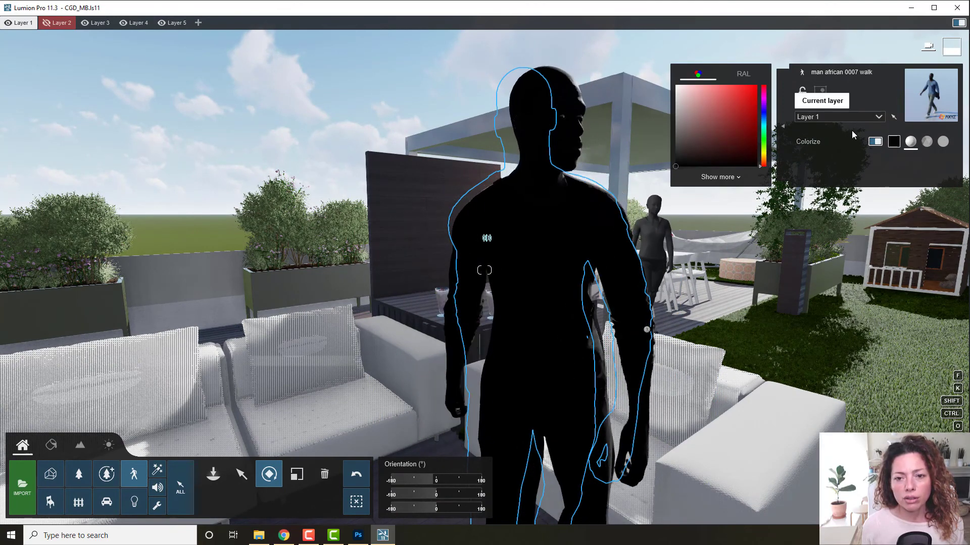
pyautogui.moveTo(727, 149)
pyautogui.mouseDown()
pyautogui.moveTo(748, 81)
pyautogui.moveTo(748, 108)
pyautogui.mouseUp()
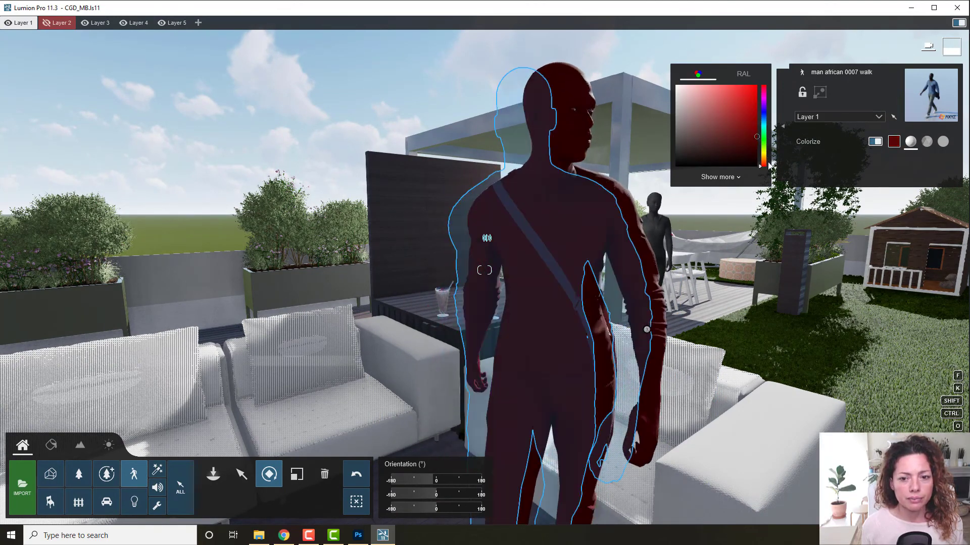
pyautogui.moveTo(763, 165); pyautogui.dragTo(762, 157)
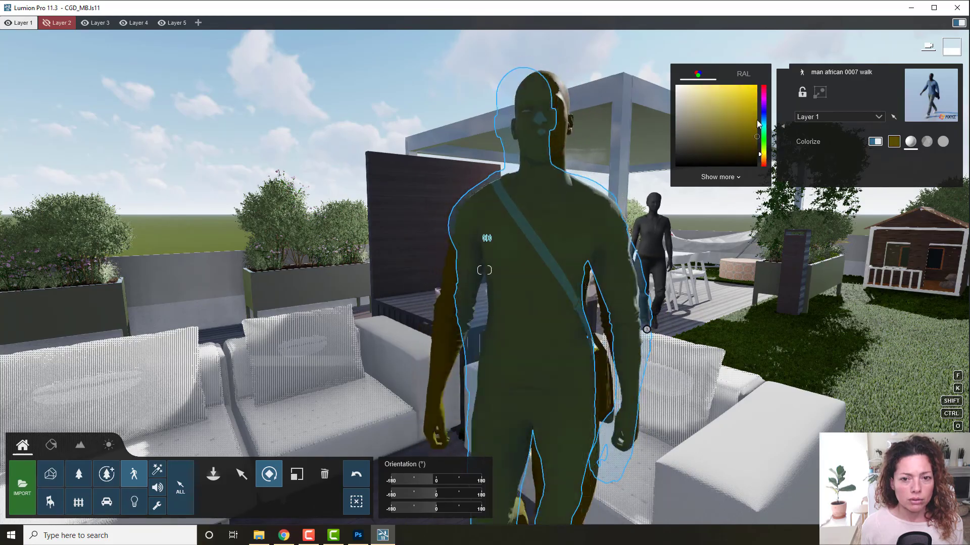
pyautogui.click(755, 87)
pyautogui.press('s')
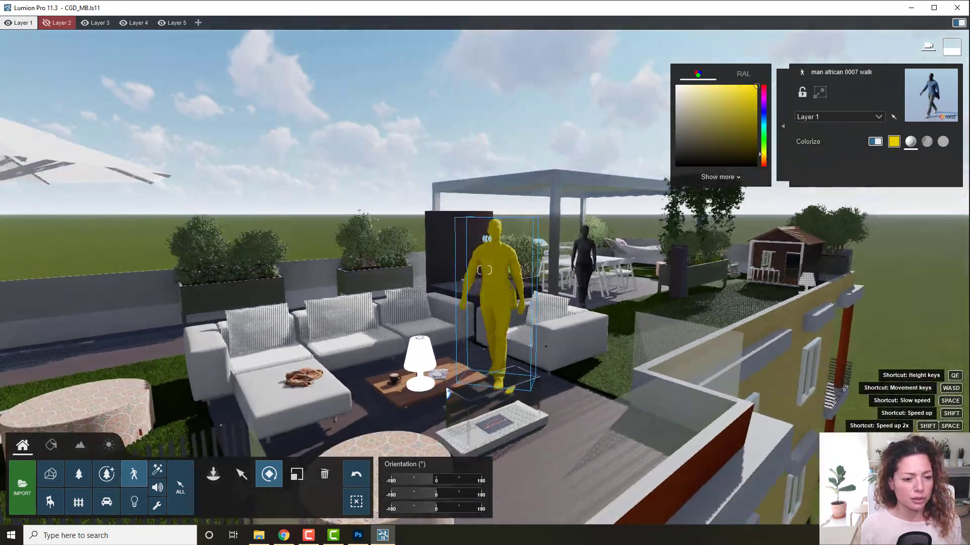
pyautogui.press('w')
pyautogui.moveTo(487, 285); pyautogui.dragTo(384, 298, button='right')
pyautogui.press('s')
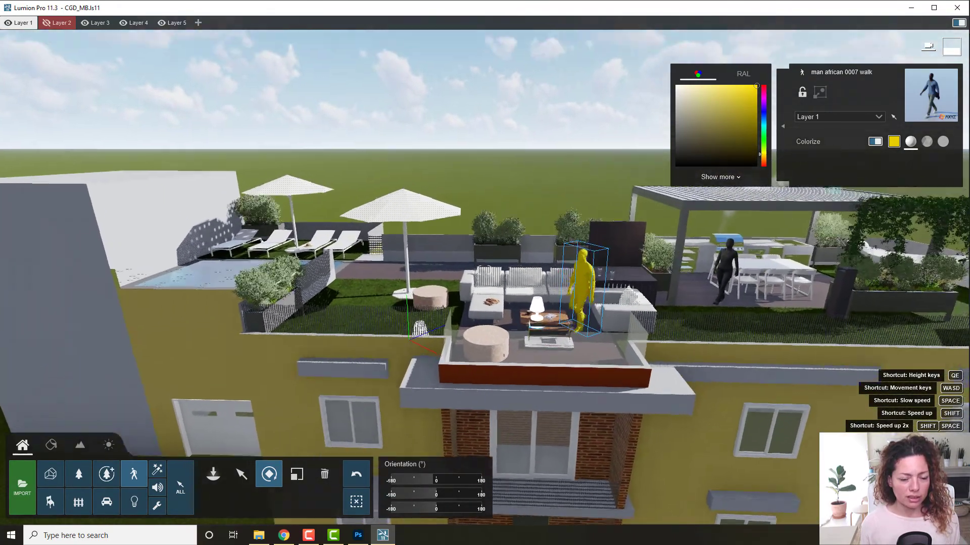
# Change the colorize colour of the man in the lounge area to a bright blue
pyautogui.press('w')
pyautogui.moveTo(484, 290); pyautogui.dragTo(490, 279, button='right')
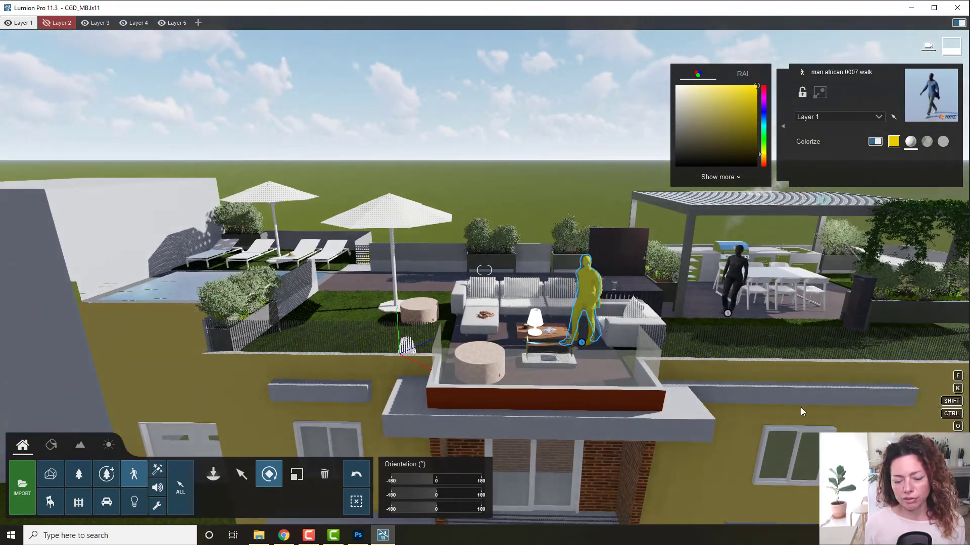
pyautogui.press('w')
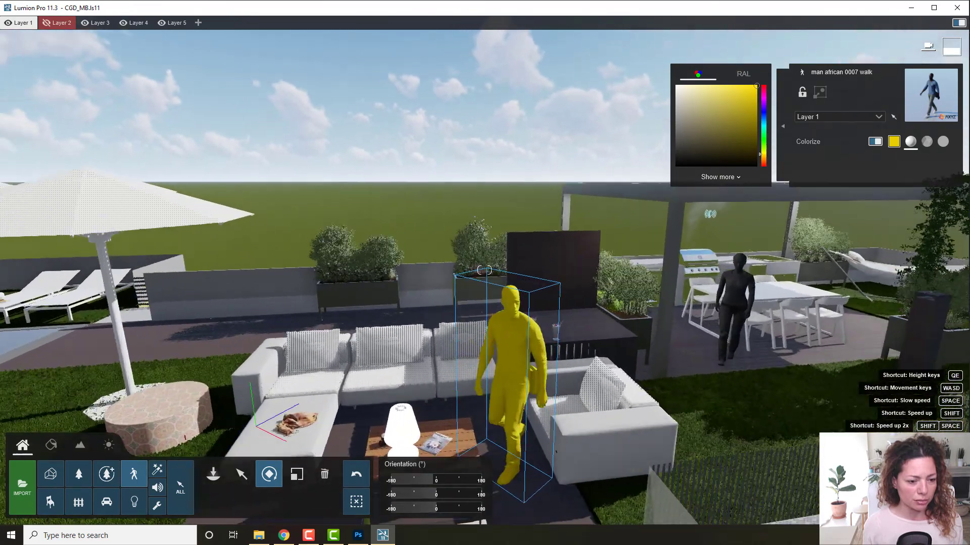
pyautogui.press('s')
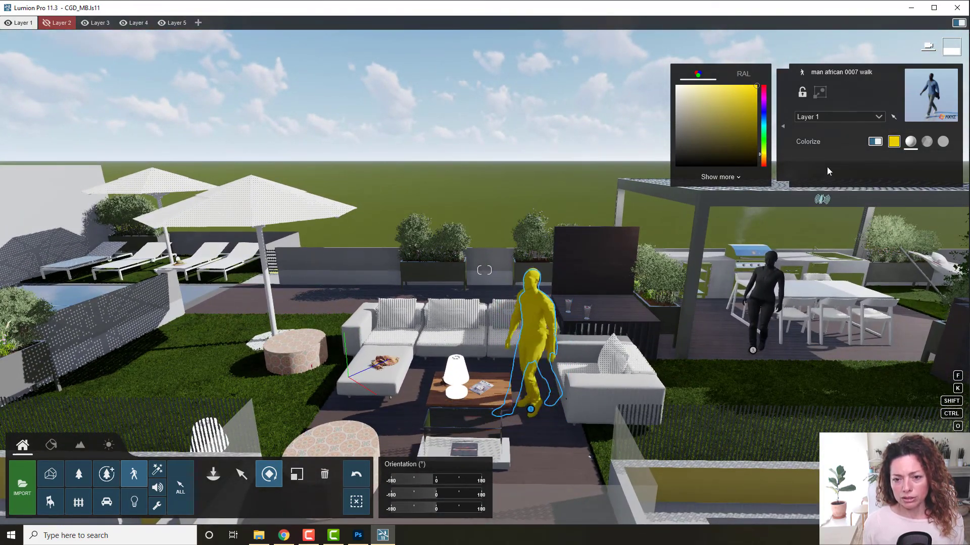
pyautogui.click(763, 117)
pyautogui.click(764, 122)
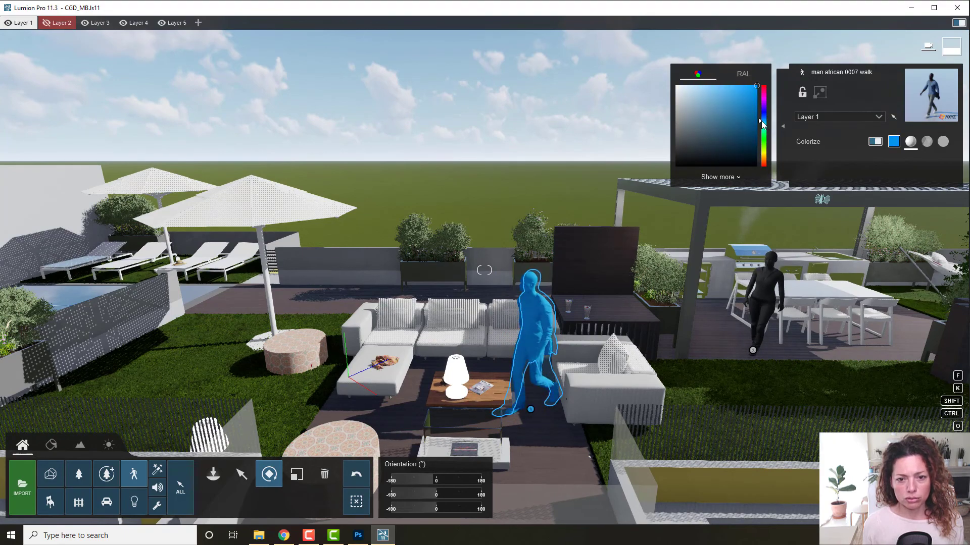
pyautogui.click(754, 96)
# Select the walking woman under the pergola and set her colorize colour to bright magenta
pyautogui.press('s')
pyautogui.moveTo(562, 276); pyautogui.dragTo(639, 302, button='right')
pyautogui.press('w')
pyautogui.click(639, 298)
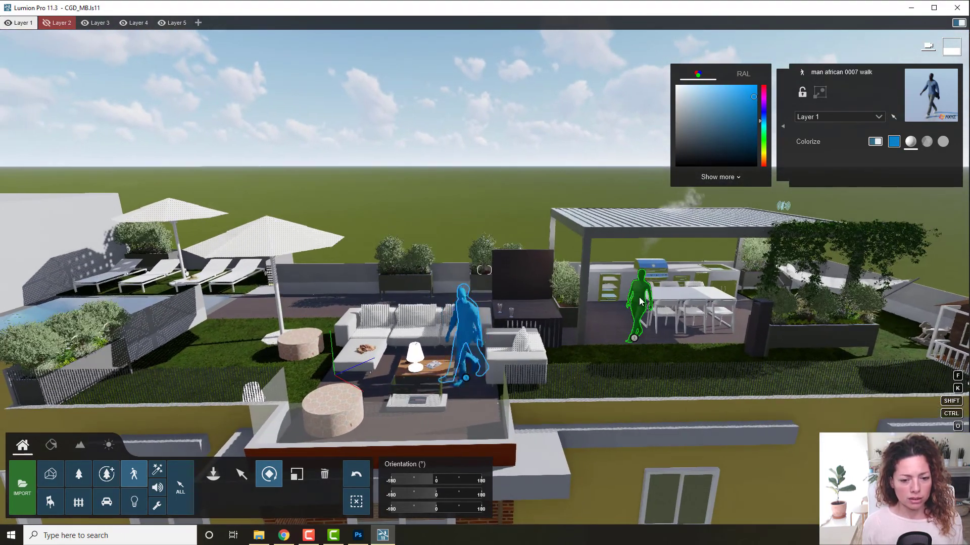
pyautogui.click(894, 142)
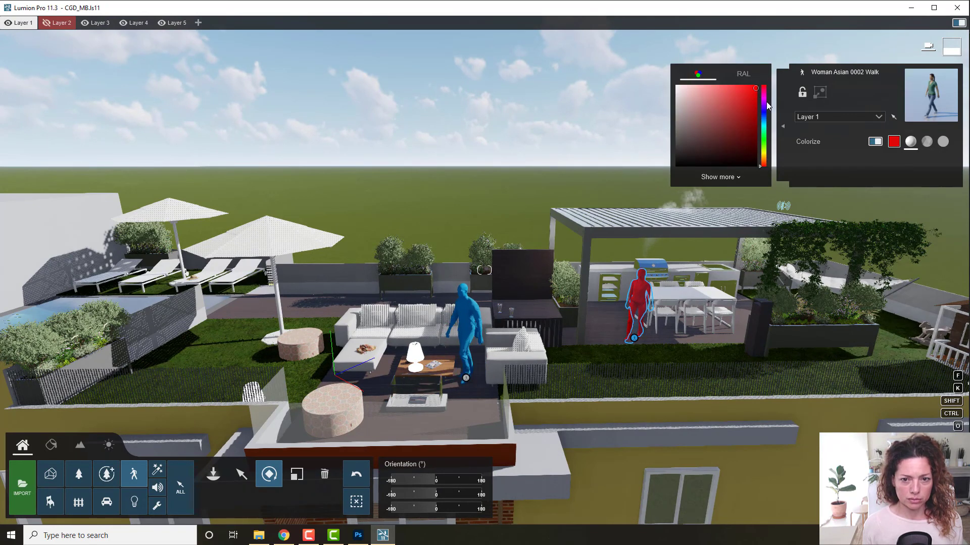
pyautogui.click(764, 99)
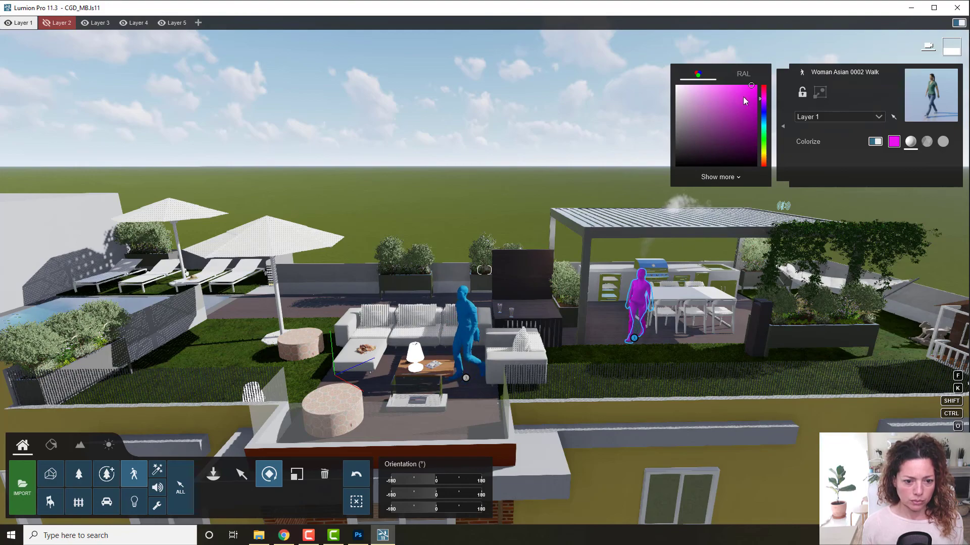
# Examine how the colorized man and woman look on the terrace from closer and farther viewpoints
pyautogui.scroll(-5, 552, 276)
pyautogui.scroll(5, 553, 275)
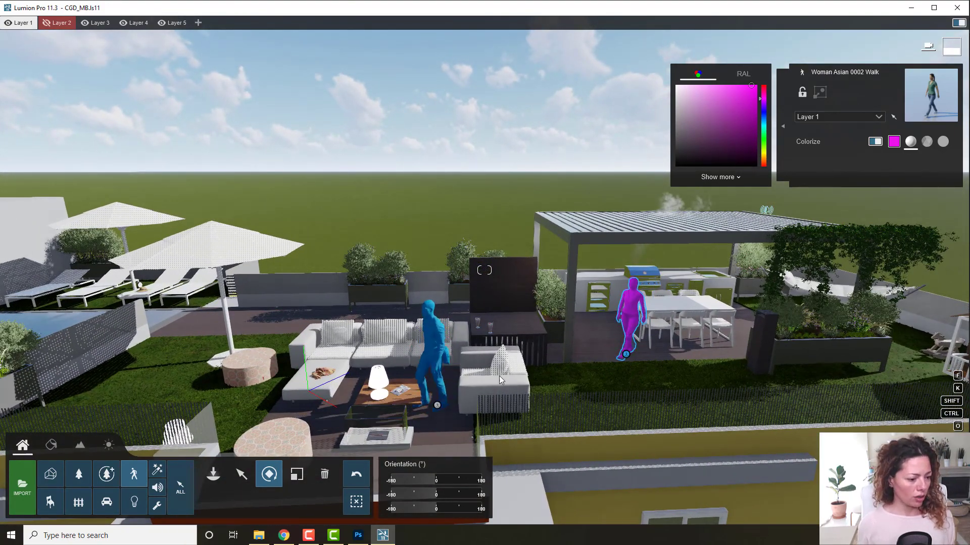
pyautogui.click(247, 474)
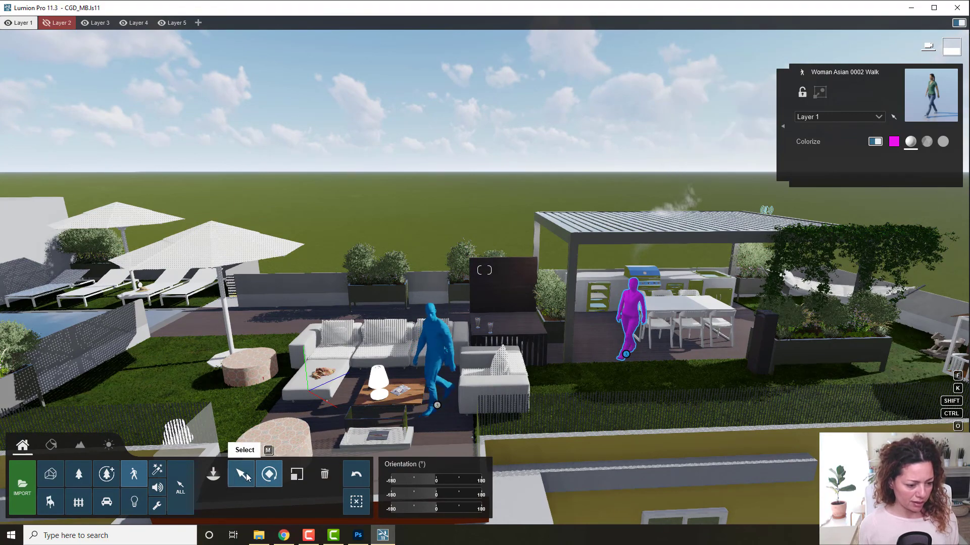
pyautogui.scroll(-3, 450, 345)
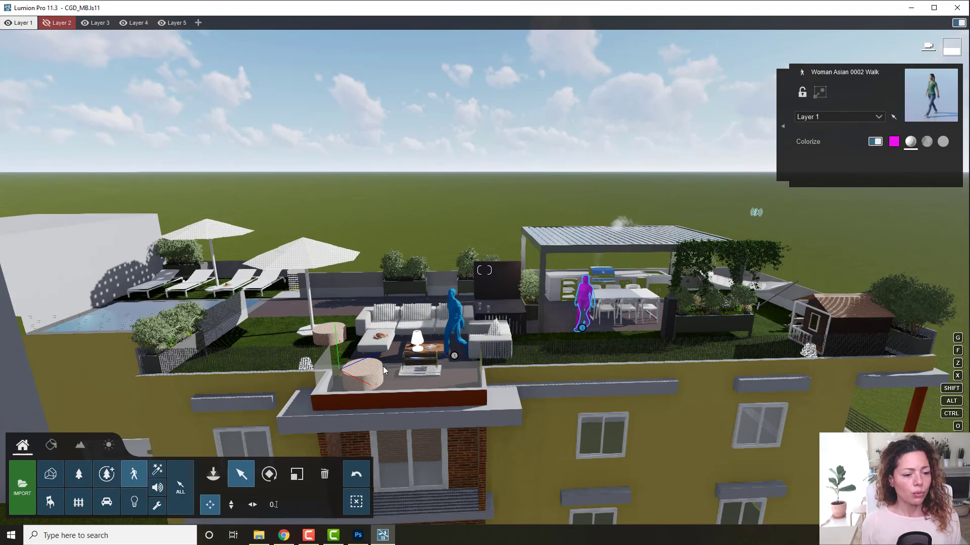
pyautogui.press('w')
pyautogui.moveTo(539, 343)
pyautogui.mouseDown(button='right')
pyautogui.moveTo(561, 335)
pyautogui.moveTo(536, 337)
pyautogui.mouseUp(button='right')
pyautogui.press('s')
pyautogui.press('w')
pyautogui.press('w')
pyautogui.press('s')
pyautogui.press('w')
pyautogui.press('w')
pyautogui.press('s')
pyautogui.press('q')
pyautogui.press('w')
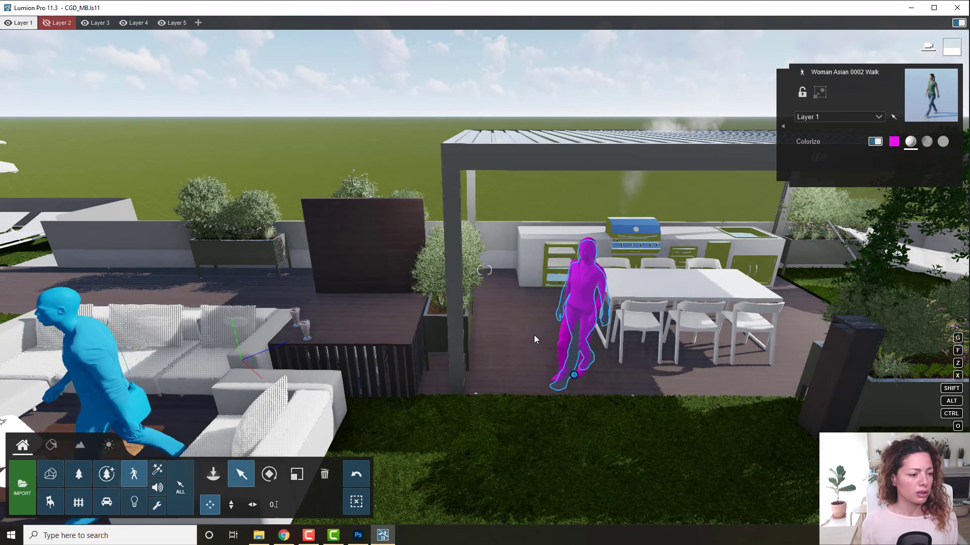
pyautogui.press('s')
pyautogui.click(521, 358)
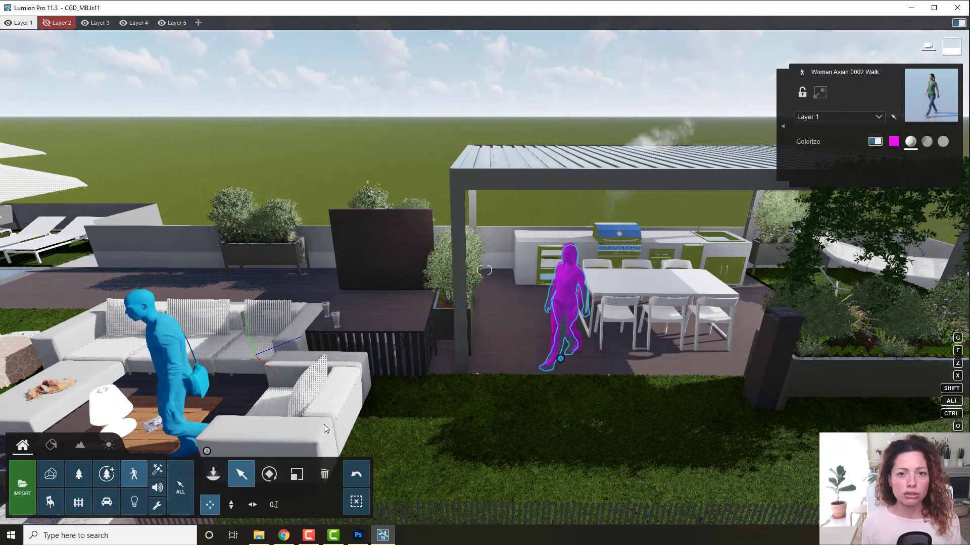
# Place the first standing woman from the Women - 3D category on the deck beside the outdoor kitchen counter
pyautogui.click(134, 475)
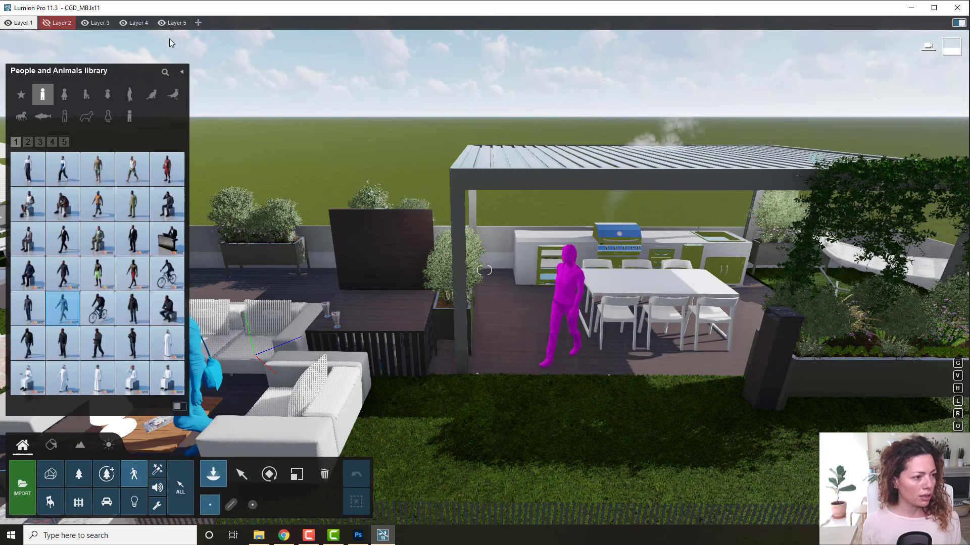
pyautogui.click(130, 95)
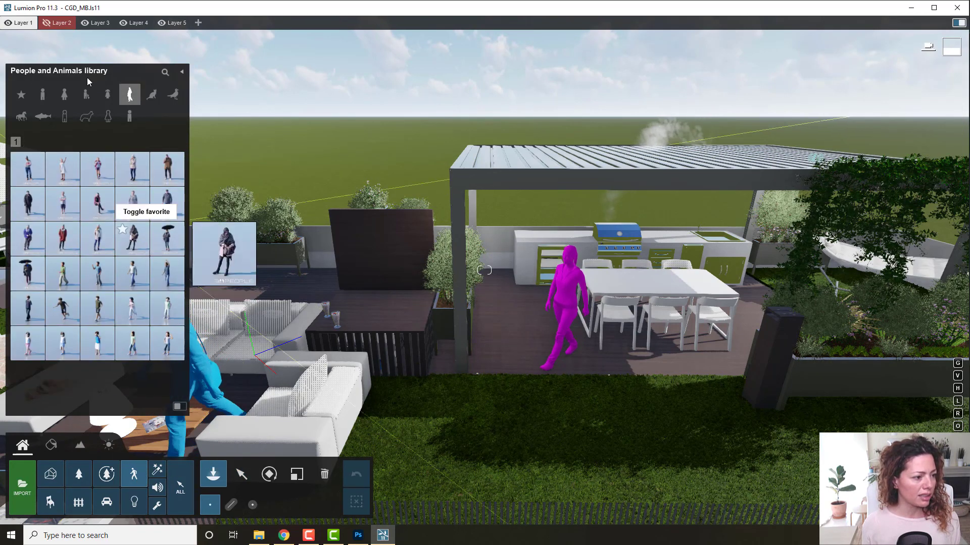
pyautogui.click(64, 94)
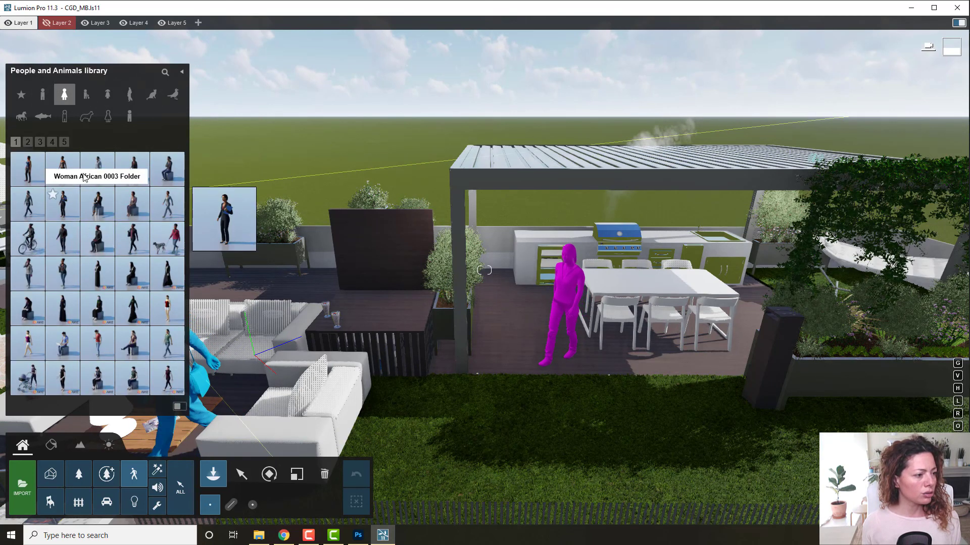
pyautogui.click(499, 300)
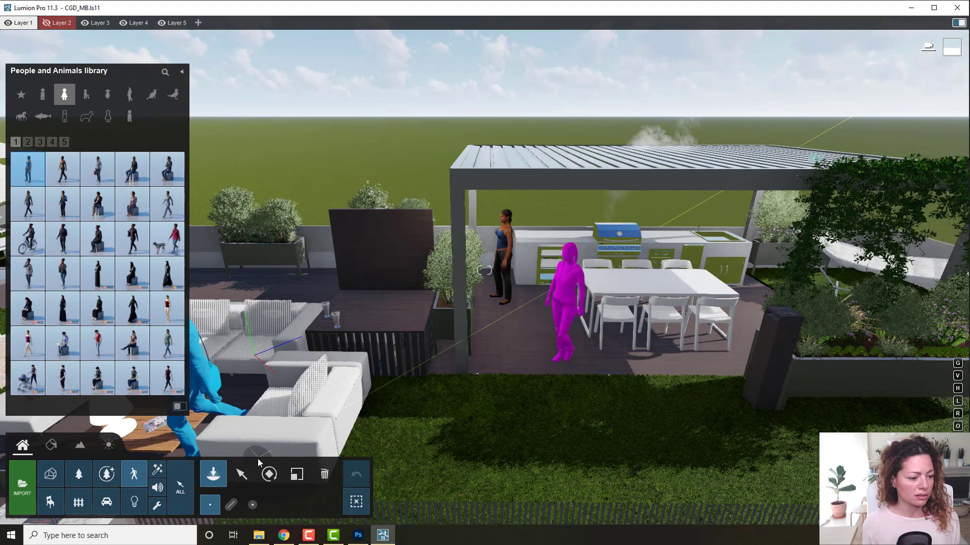
# Inspect the standing woman from the deck side of the pergola and delete her
pyautogui.click(238, 475)
pyautogui.press('w')
pyautogui.moveTo(252, 429); pyautogui.dragTo(202, 419, button='right')
pyautogui.press('w')
pyautogui.moveTo(485, 271); pyautogui.dragTo(707, 270, button='right')
pyautogui.press('s')
pyautogui.press('w')
pyautogui.press('s')
pyautogui.click(327, 473)
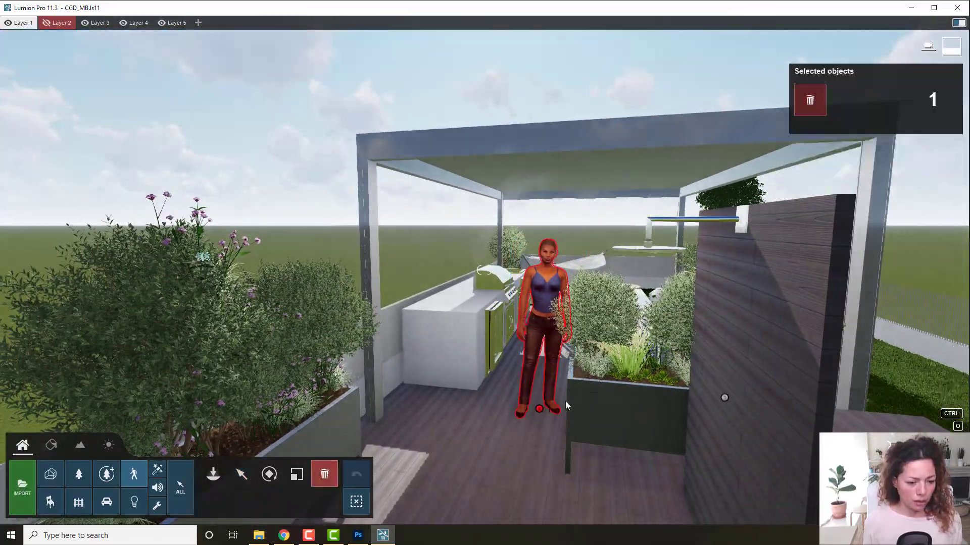
pyautogui.click(561, 403)
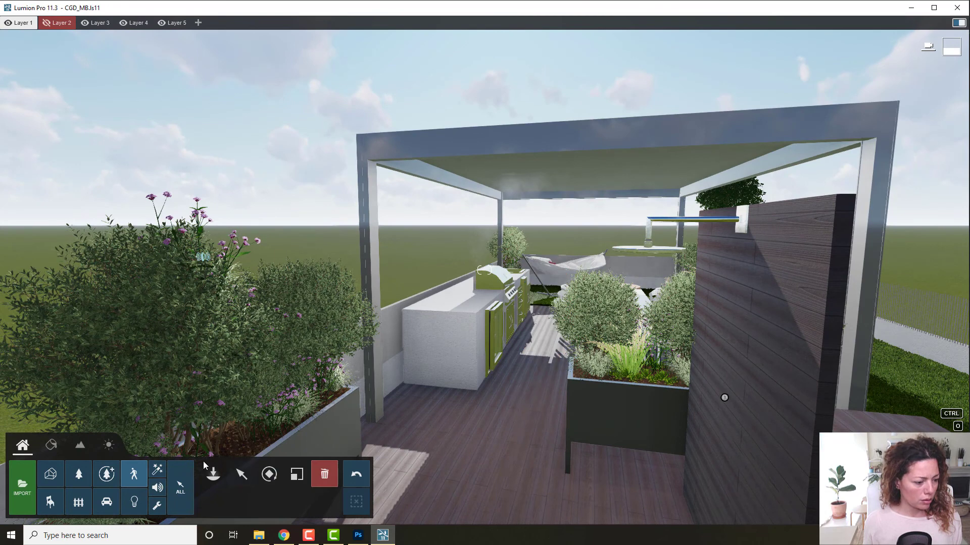
# Place the first 2D cutout figure, a child with crossed arms, beside the kitchen counter and rotate it to face away from the pergola
pyautogui.click(138, 474)
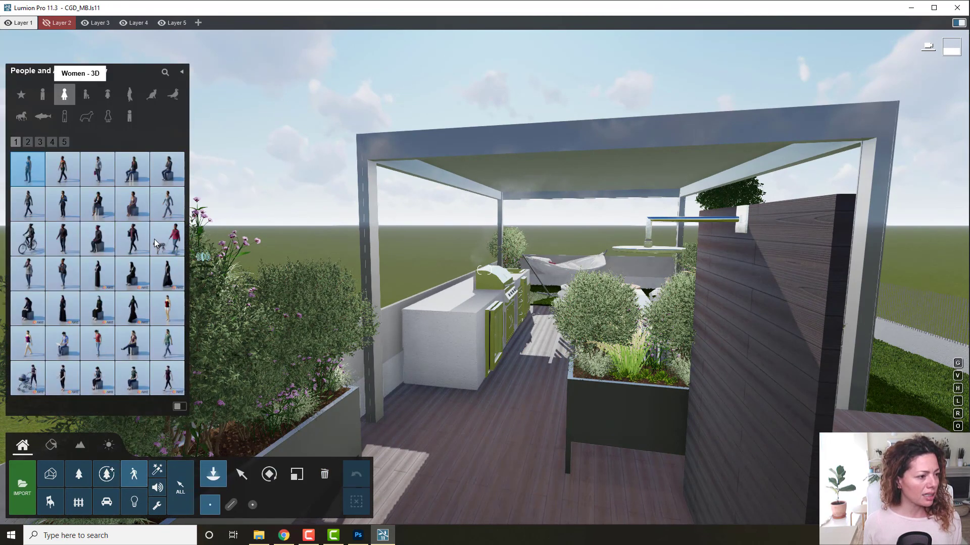
pyautogui.click(129, 94)
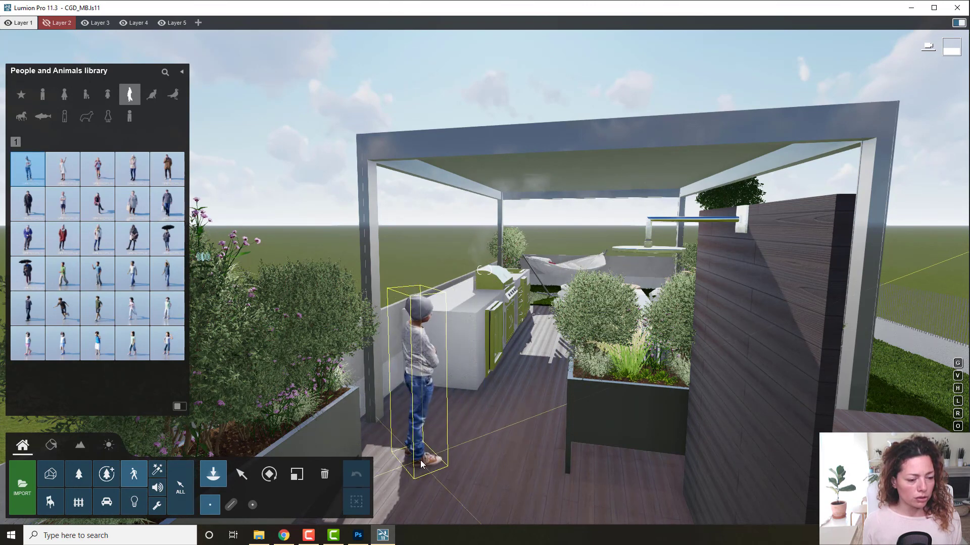
pyautogui.click(434, 454)
pyautogui.click(276, 479)
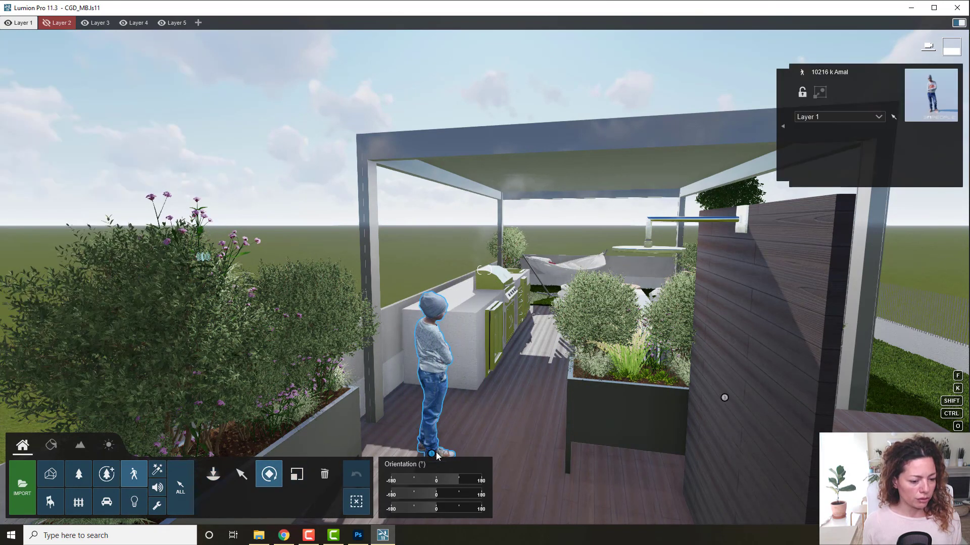
pyautogui.moveTo(432, 454); pyautogui.dragTo(408, 495)
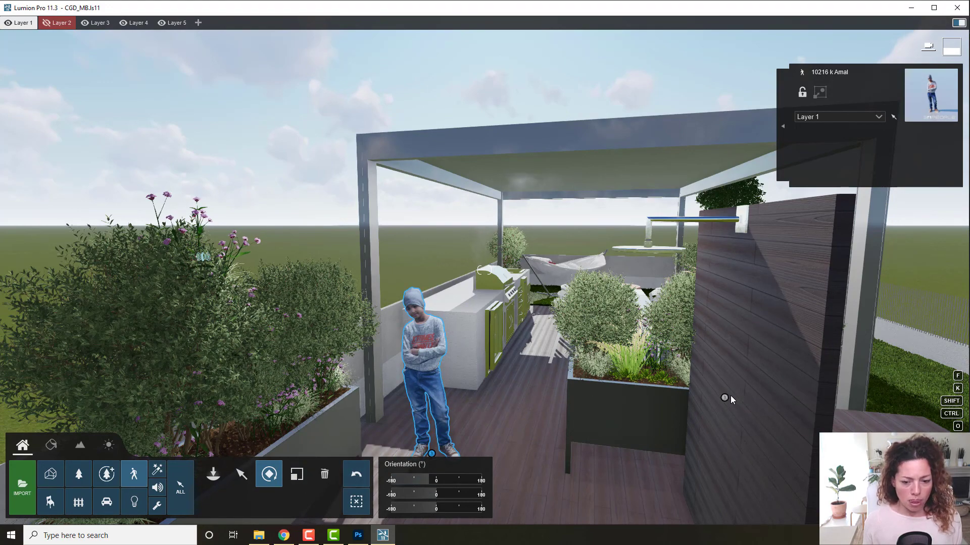
# Delete the cutout child standing beside the kitchen counter
pyautogui.scroll(-3, 396, 398)
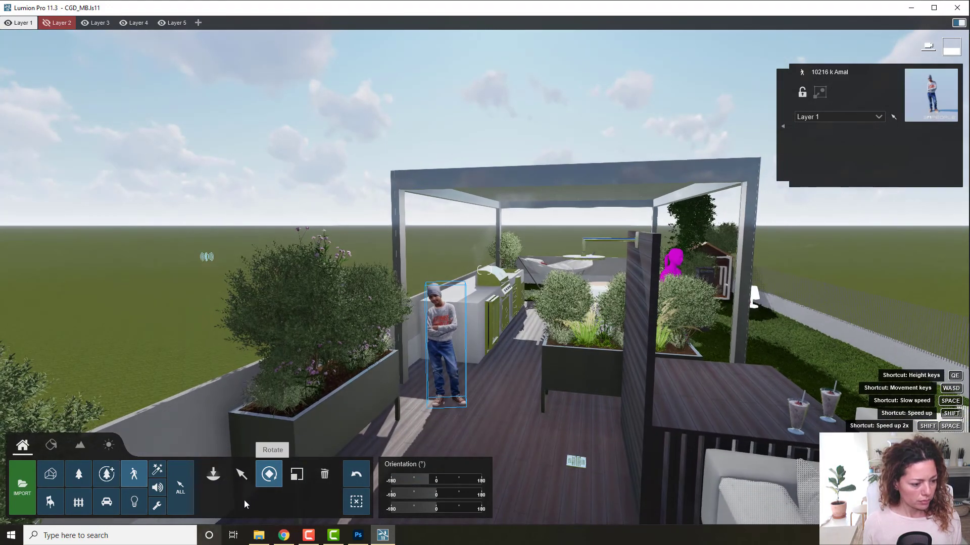
pyautogui.click(324, 475)
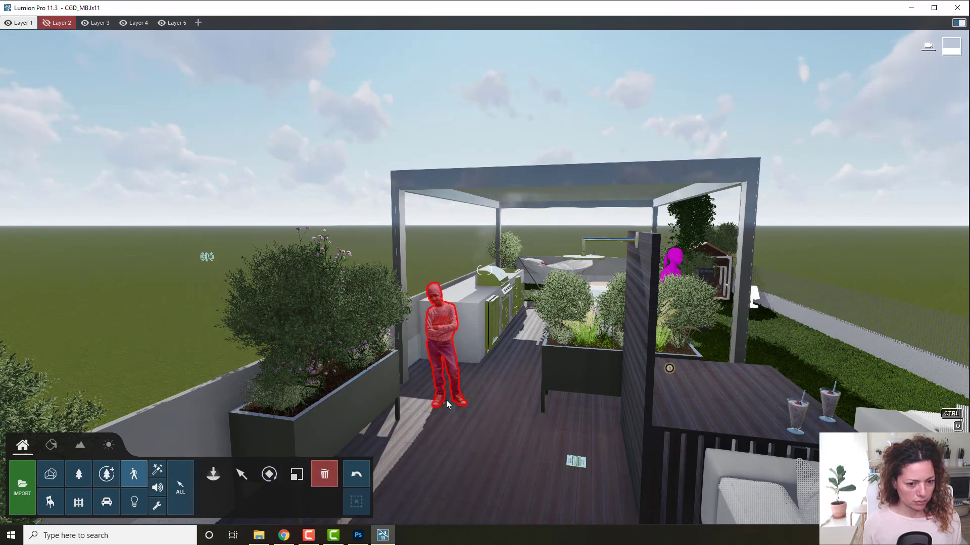
pyautogui.moveTo(446, 400); pyautogui.dragTo(404, 396, button='right')
# Place the People - 3D - Silhouettes figure walking a dog on the wooden deck near the parasol
pyautogui.scroll(-5, 404, 396)
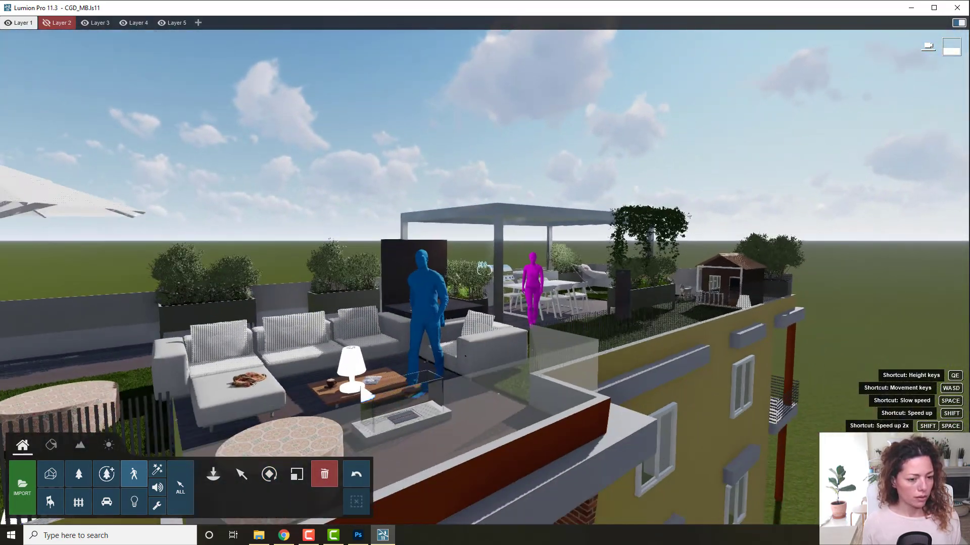
pyautogui.scroll(3, 404, 396)
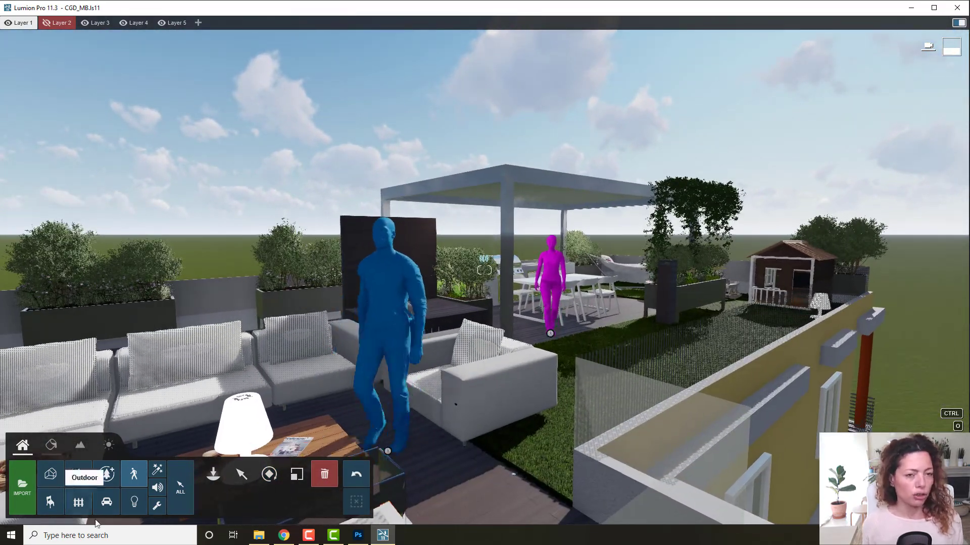
pyautogui.click(135, 475)
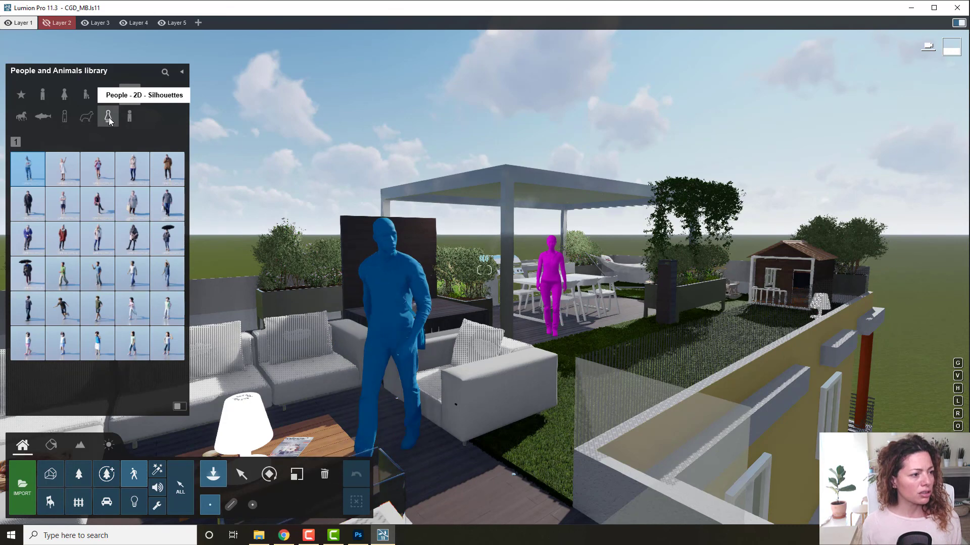
pyautogui.click(108, 117)
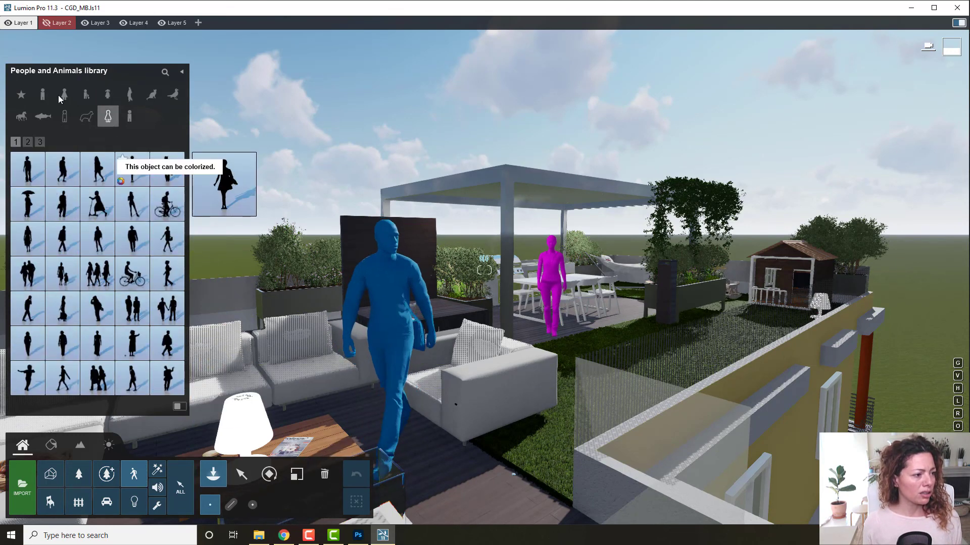
pyautogui.click(65, 121)
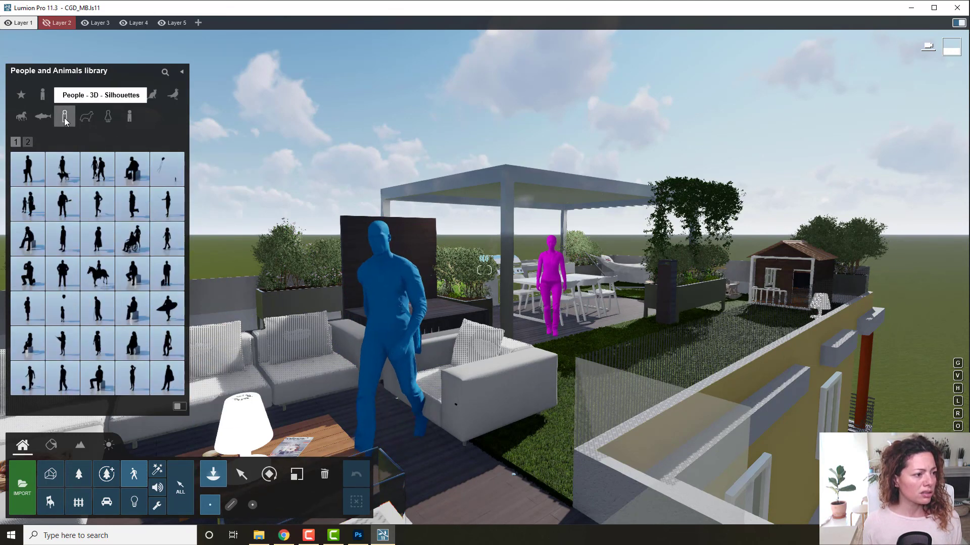
pyautogui.click(62, 169)
pyautogui.moveTo(582, 307); pyautogui.dragTo(530, 296, button='right')
pyautogui.press('w')
pyautogui.press('w')
pyautogui.press('s')
pyautogui.click(470, 297)
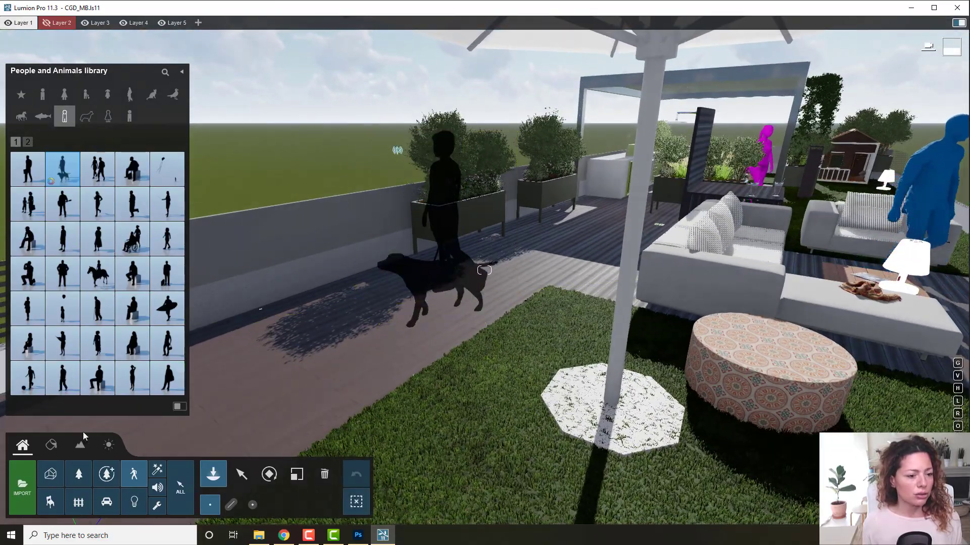
# Select the dog-walking silhouette and examine its appearance and colour, transparency and shadow options from several viewpoints
pyautogui.click(244, 470)
pyautogui.moveTo(313, 373); pyautogui.dragTo(374, 316, button='right')
pyautogui.press('w')
pyautogui.press('s')
pyautogui.press('w')
pyautogui.press('s')
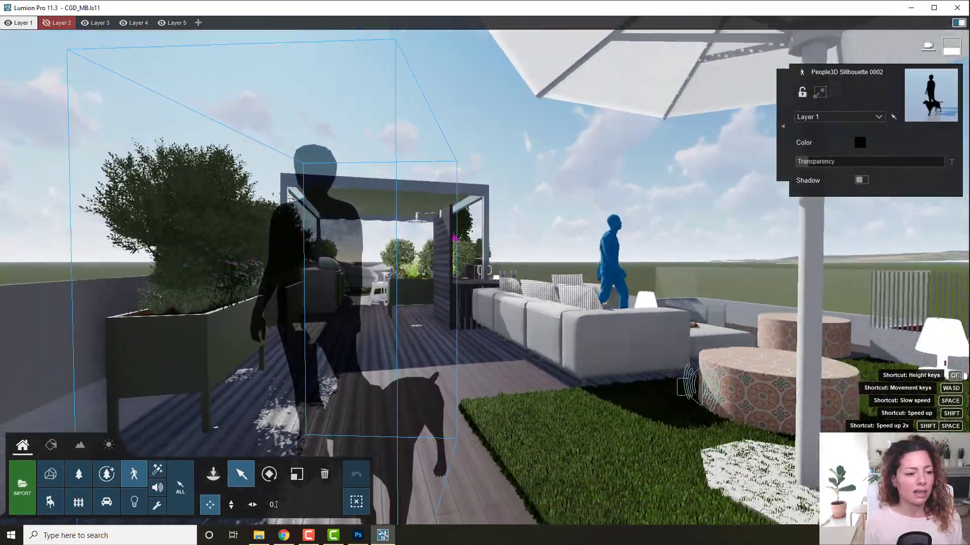
pyautogui.press('w')
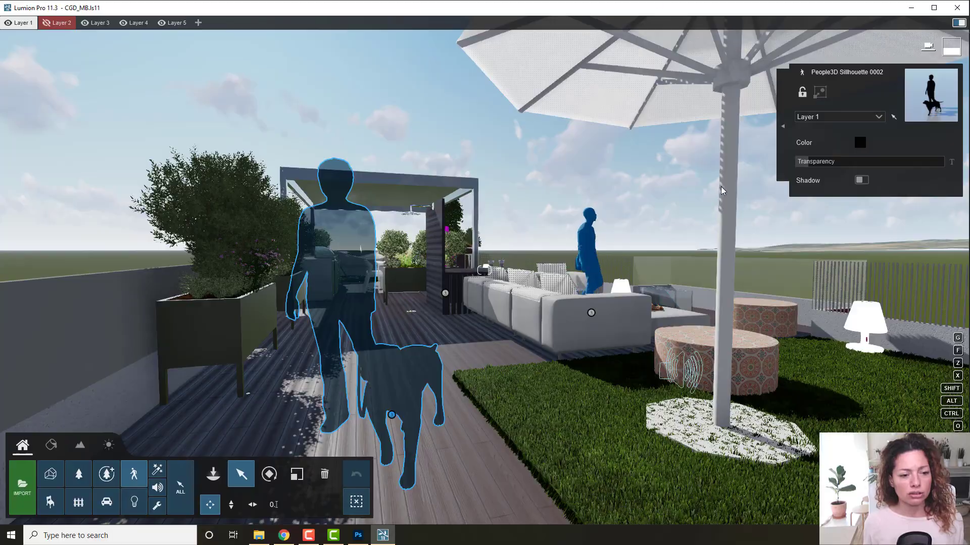
pyautogui.press('w')
pyautogui.moveTo(536, 292); pyautogui.dragTo(462, 270, button='right')
pyautogui.press('s')
pyautogui.moveTo(567, 255); pyautogui.dragTo(563, 284, button='right')
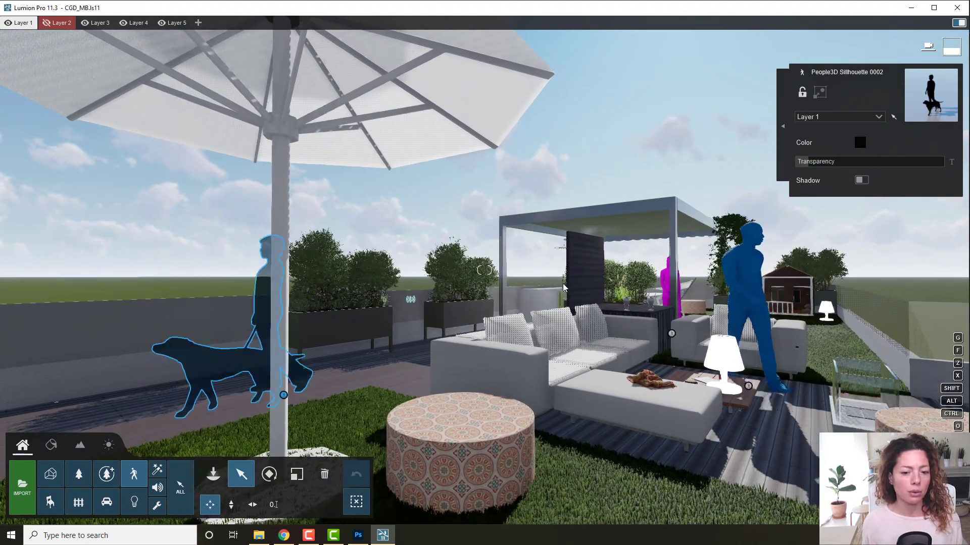